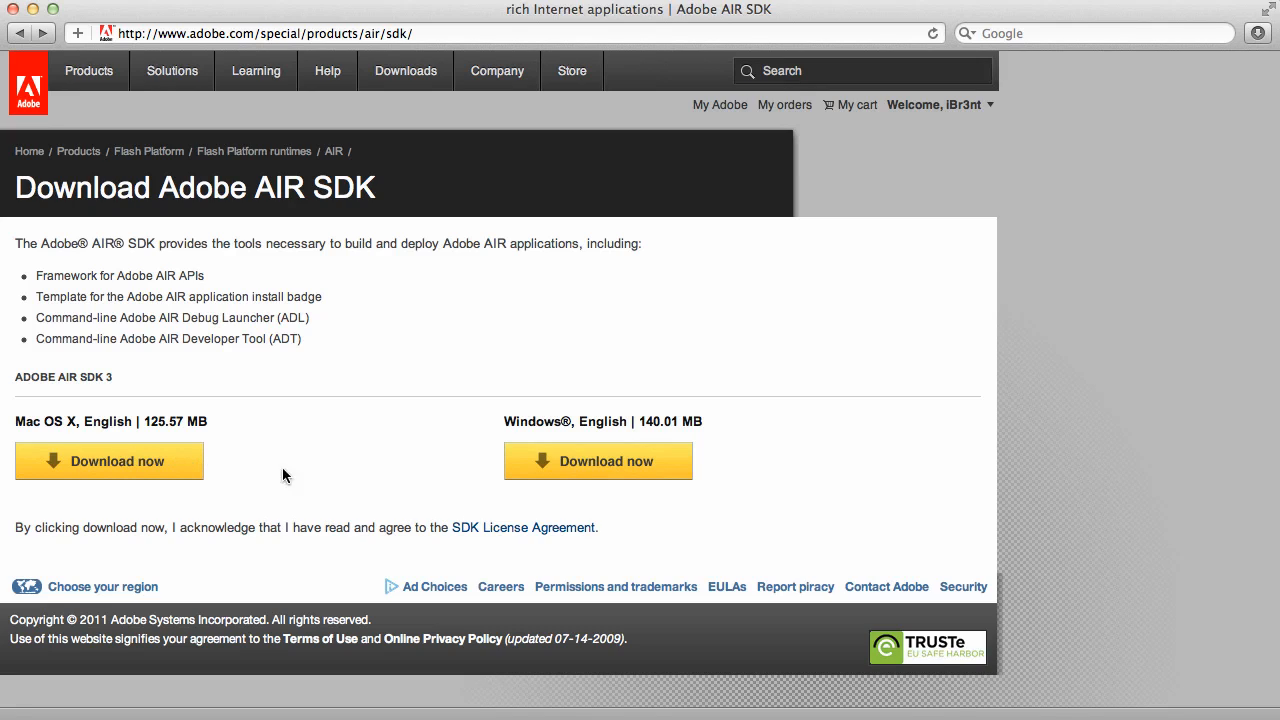
# Copy the downloaded AdobeAIRSDK.tbz2 archive into the sdks/4.5.1 folder of Adobe Flash Builder 4.5
pyautogui.press('super+Tab')
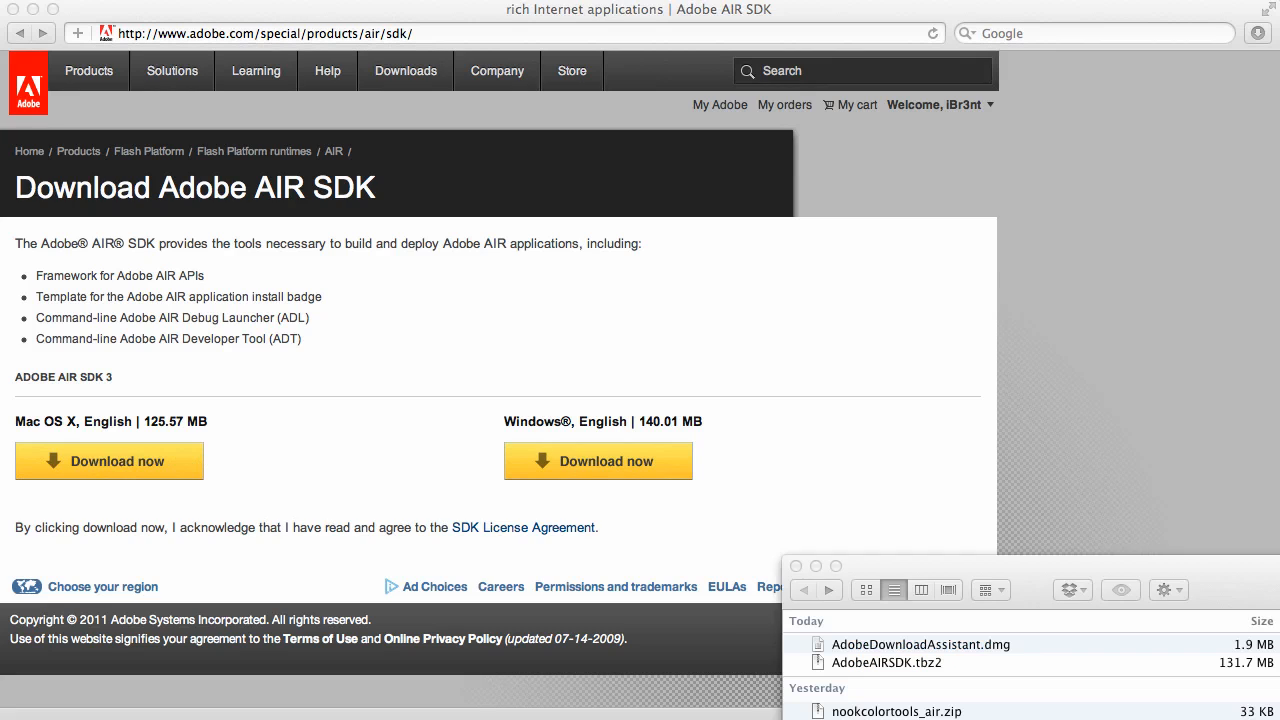
pyautogui.click(868, 667)
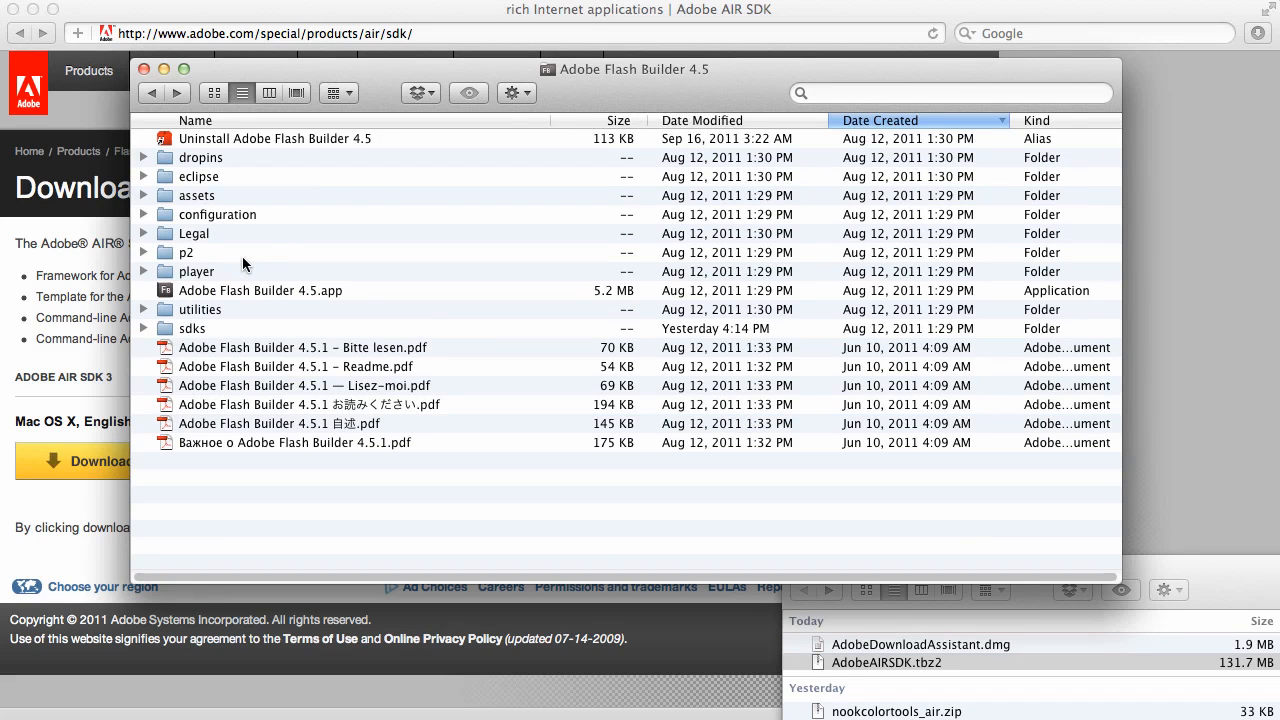
pyautogui.doubleClick(190, 328)
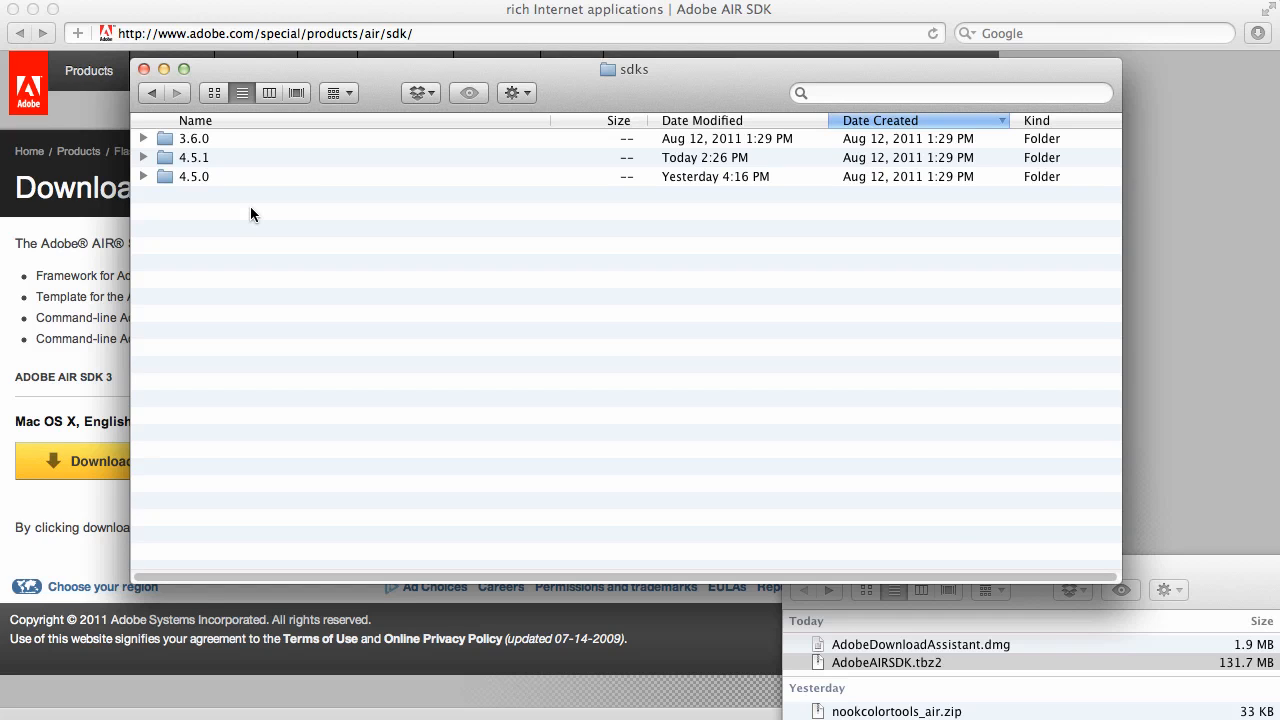
pyautogui.doubleClick(165, 157)
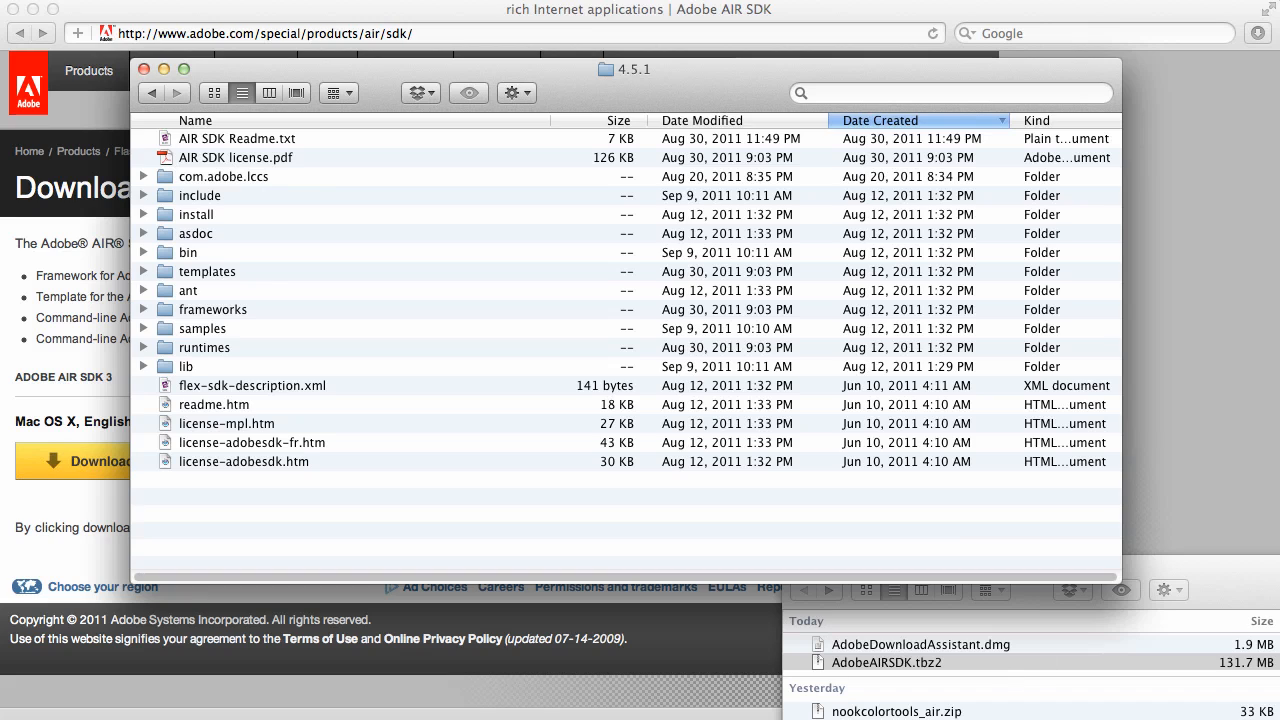
pyautogui.click(1236, 603)
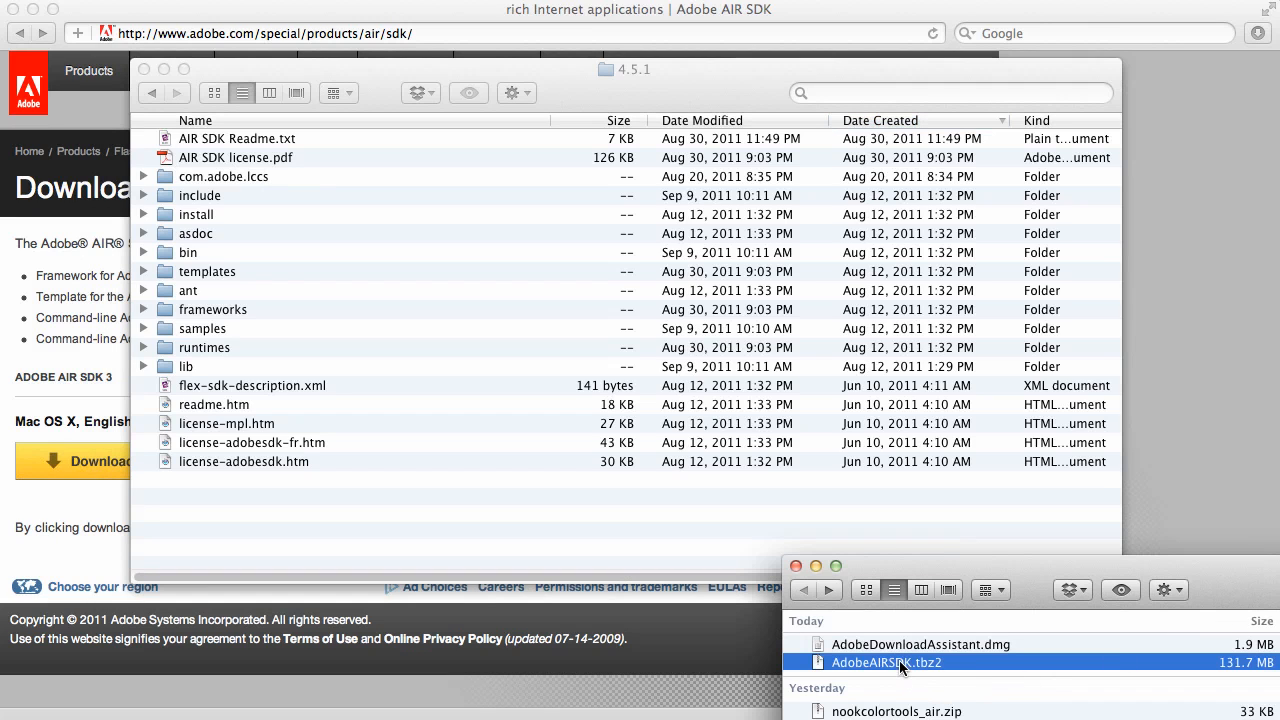
pyautogui.moveTo(900, 668); pyautogui.dragTo(540, 527)
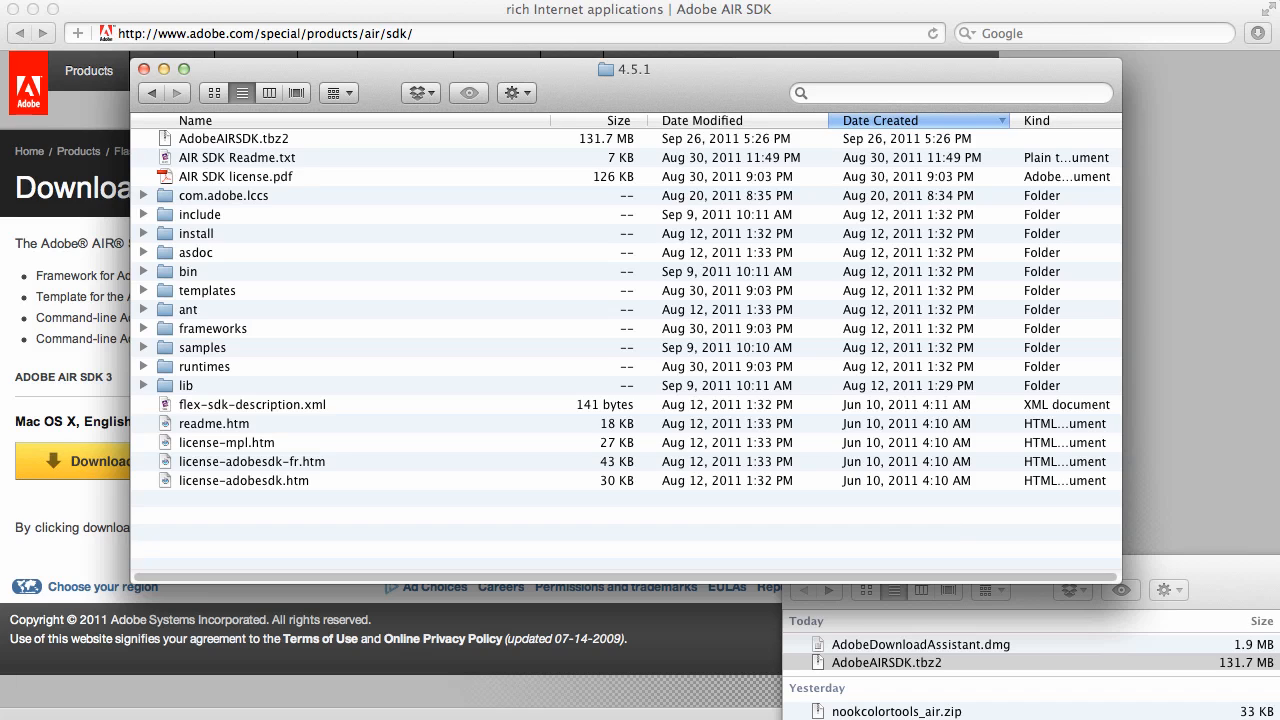
# Switch to Terminal and change the working directory to /Applications/Adobe Flash Builder 4.5/sdks/4.5.1
pyautogui.press('super+Tab')
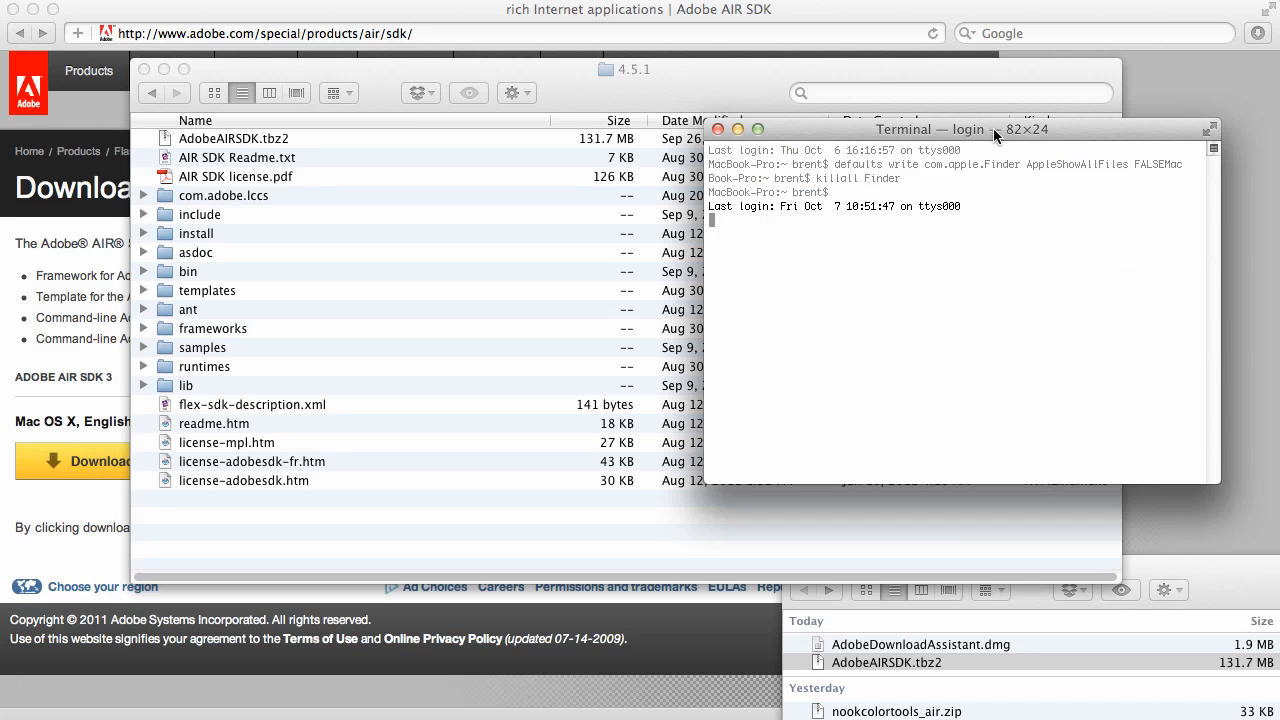
pyautogui.moveTo(993, 128); pyautogui.dragTo(624, 316)
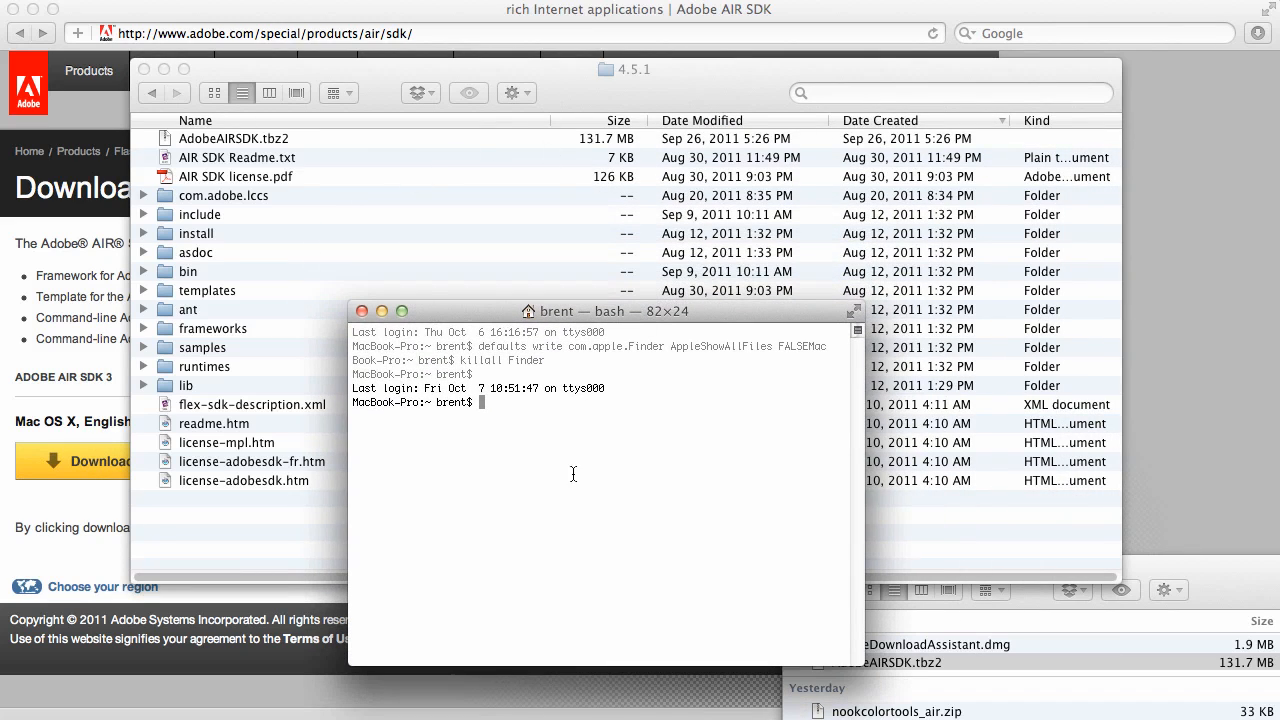
pyautogui.write('cd')
pyautogui.click(645, 74)
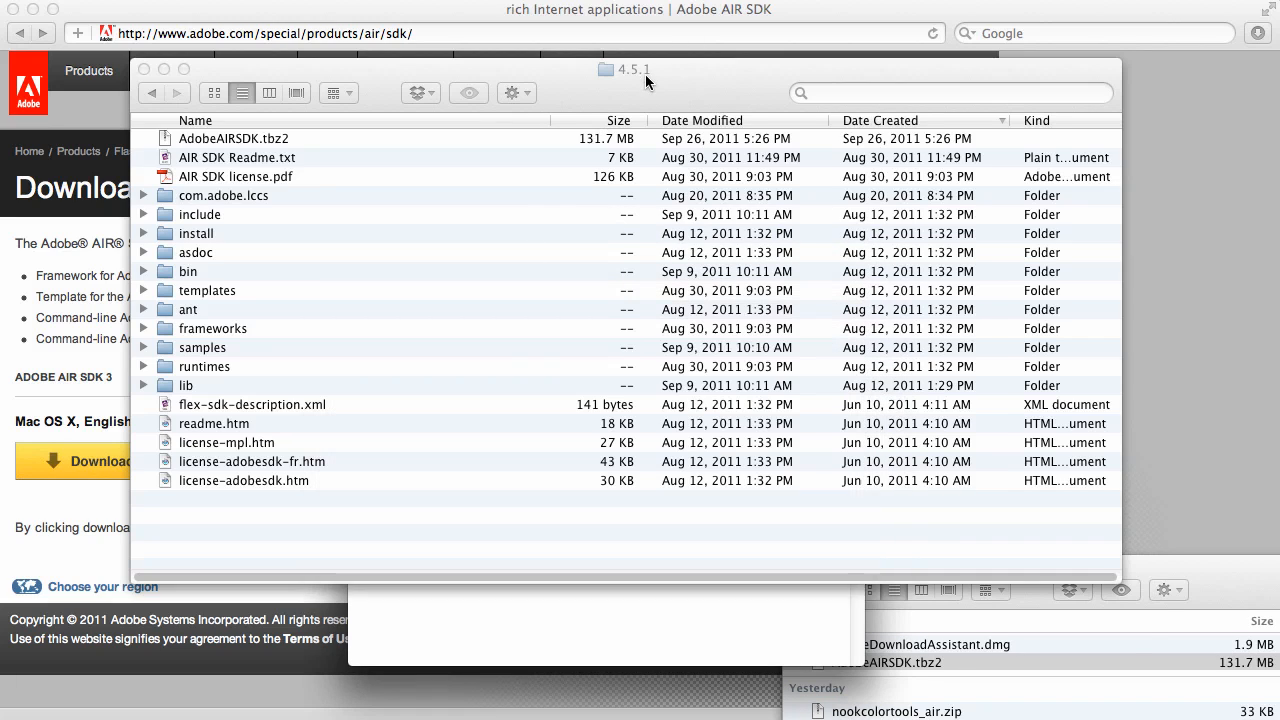
pyautogui.moveTo(606, 68); pyautogui.dragTo(552, 617)
pyautogui.click(578, 619)
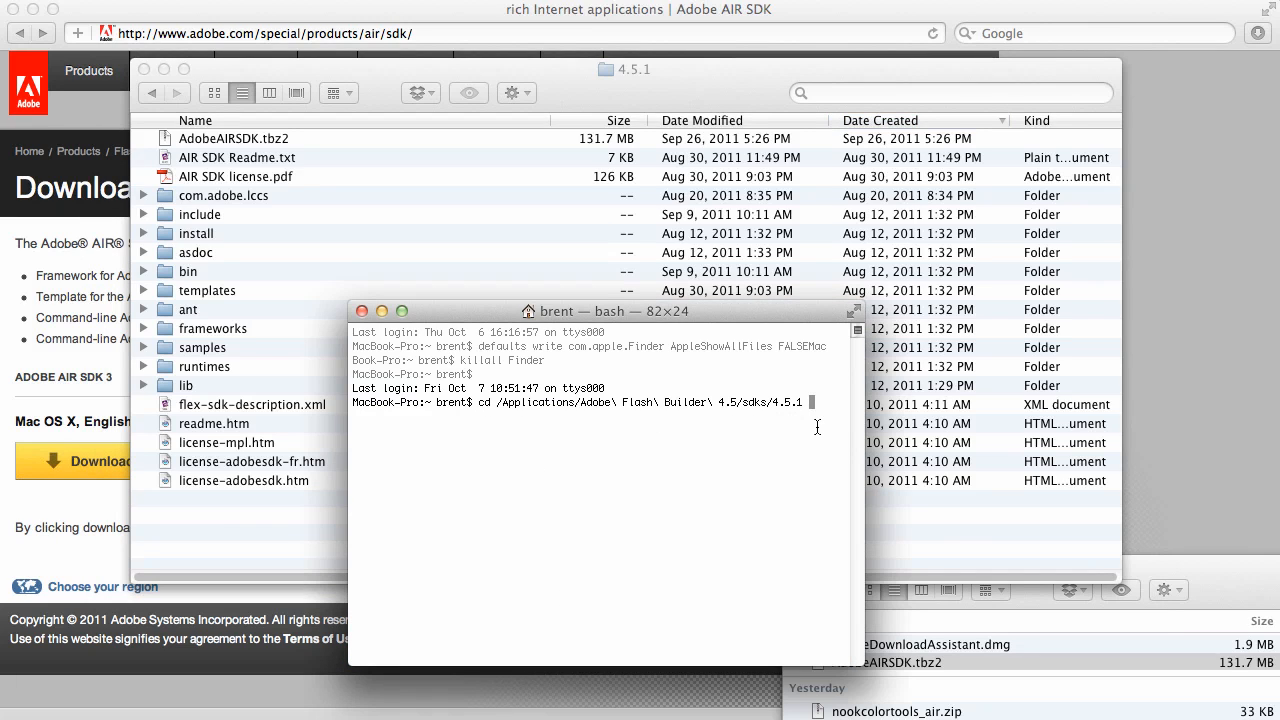
pyautogui.press('Return')
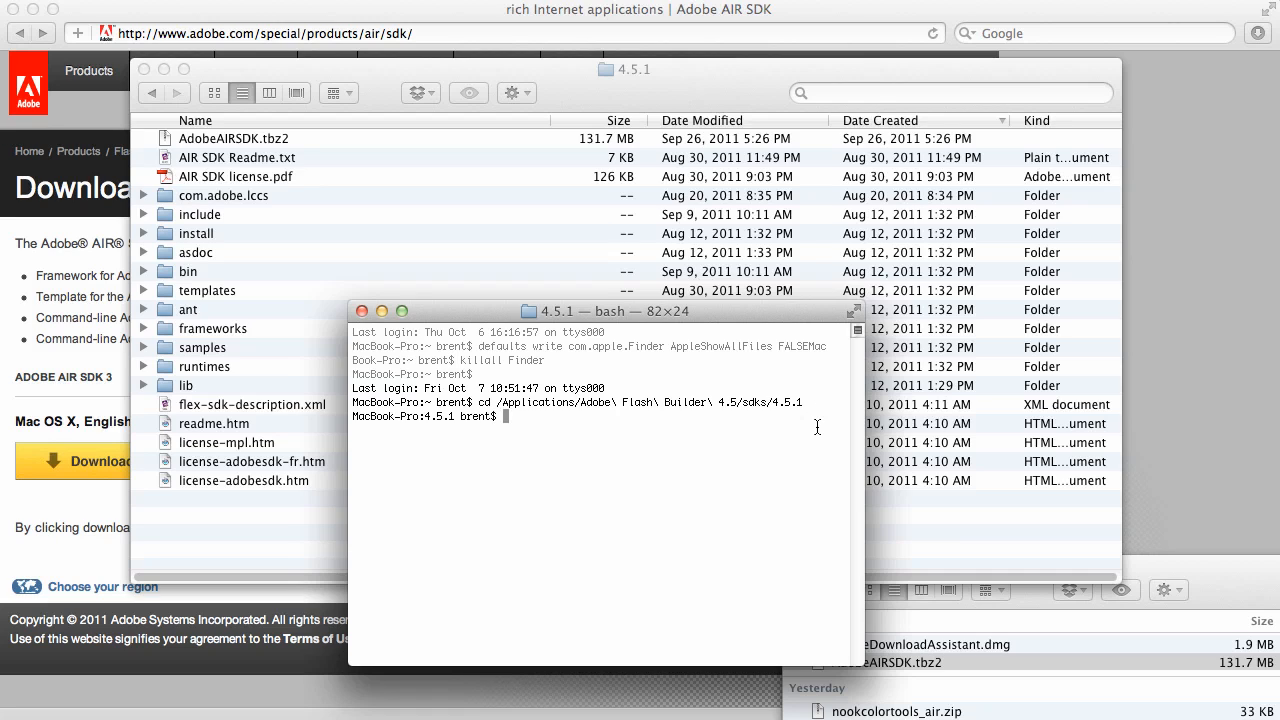
# List the SDK folder, extract the archive there with sudo tar jxvf AdobeAIRSDK.tbz2, and close Terminal
pyautogui.write('ls')
pyautogui.press('Return')
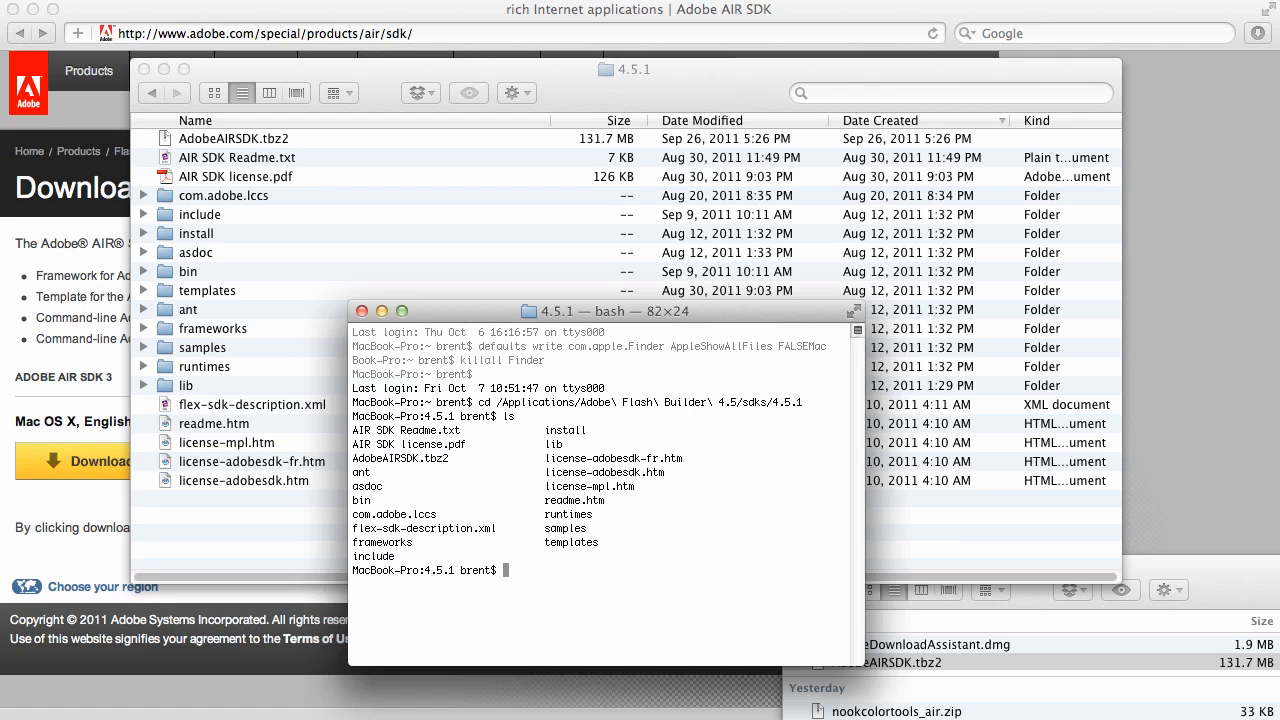
pyautogui.write('sudo tar jxvf AdobeAIRSDK.tbz2')
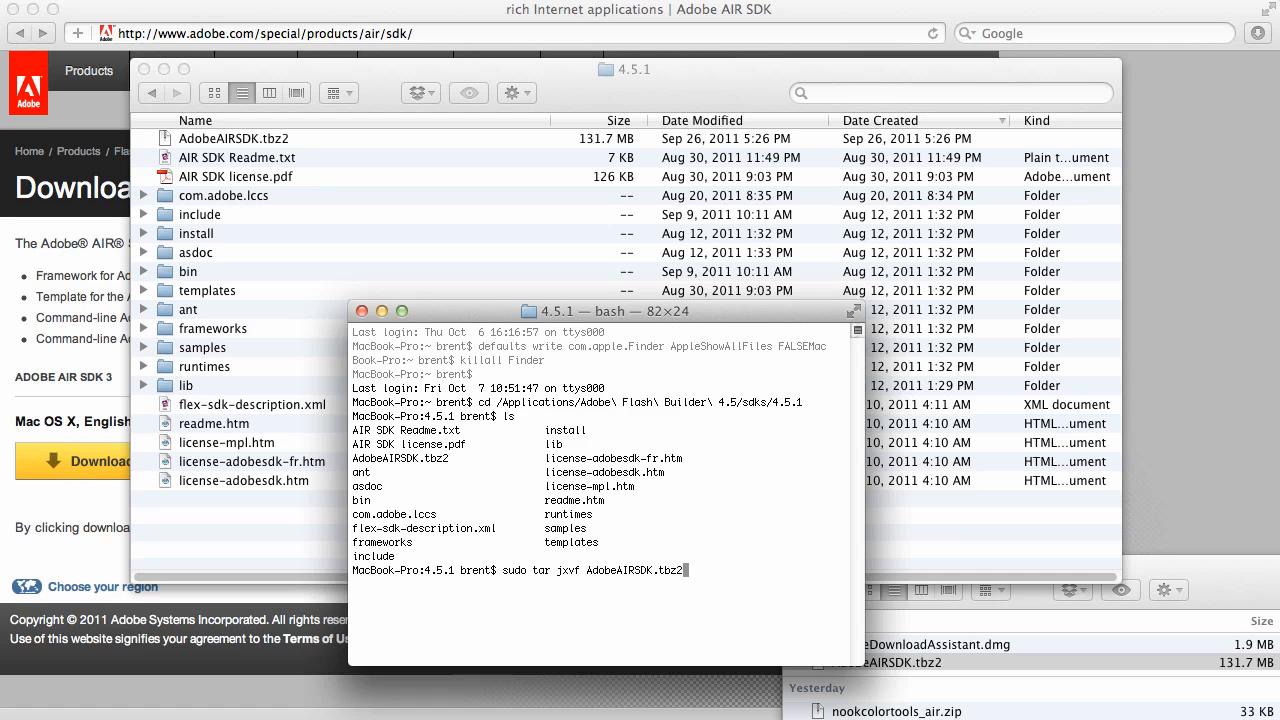
pyautogui.press('Return')
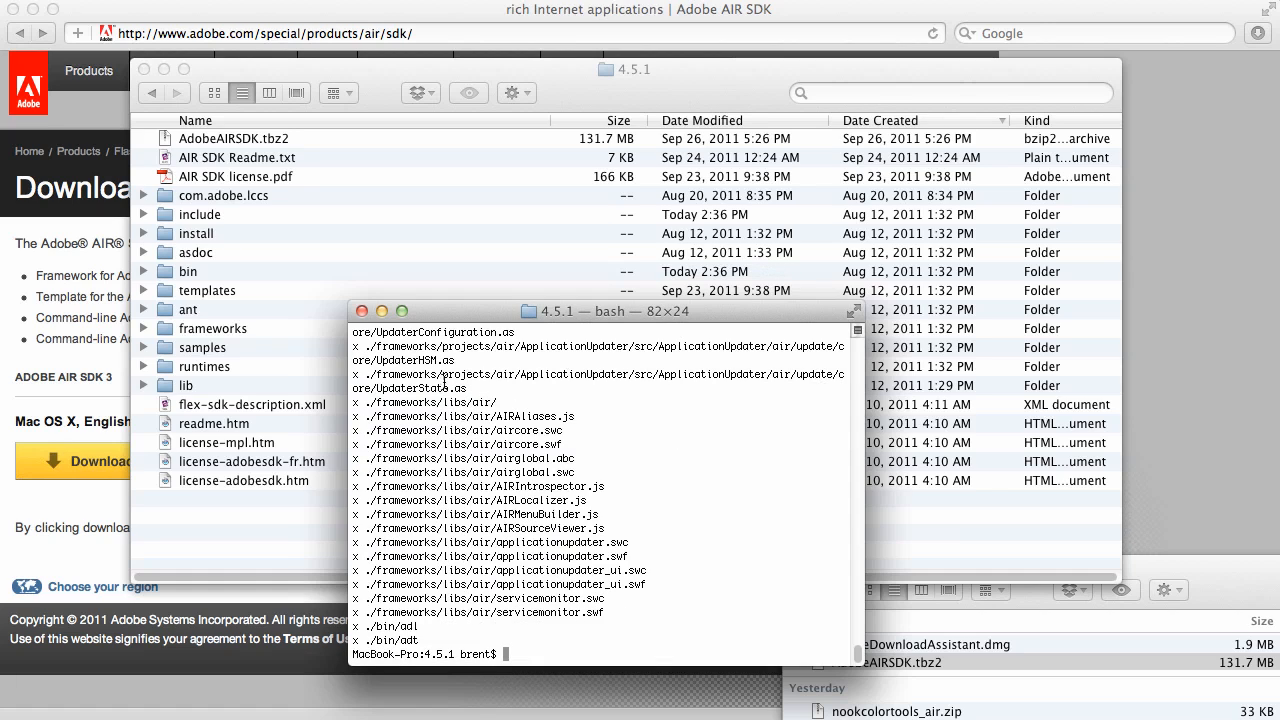
pyautogui.click(361, 311)
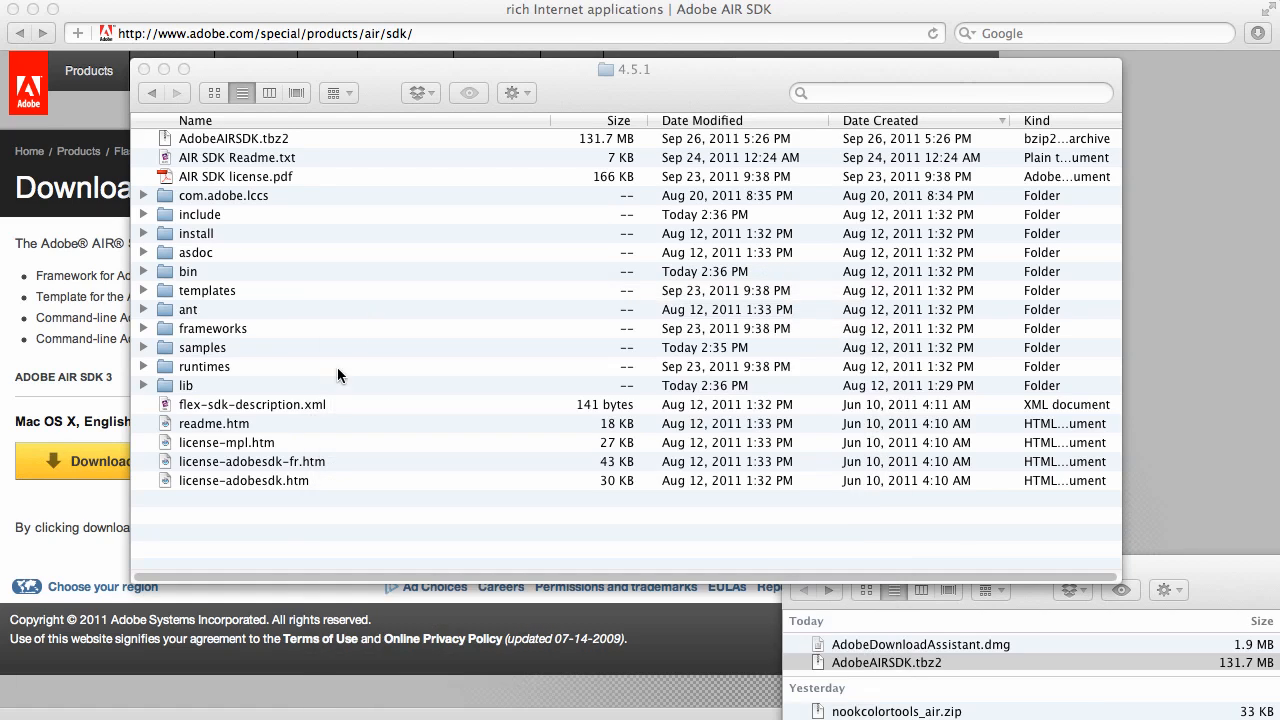
# Delete AdobeAIRSDK.tbz2 from the 4.5.1 folder and close both Finder windows
pyautogui.click(283, 516)
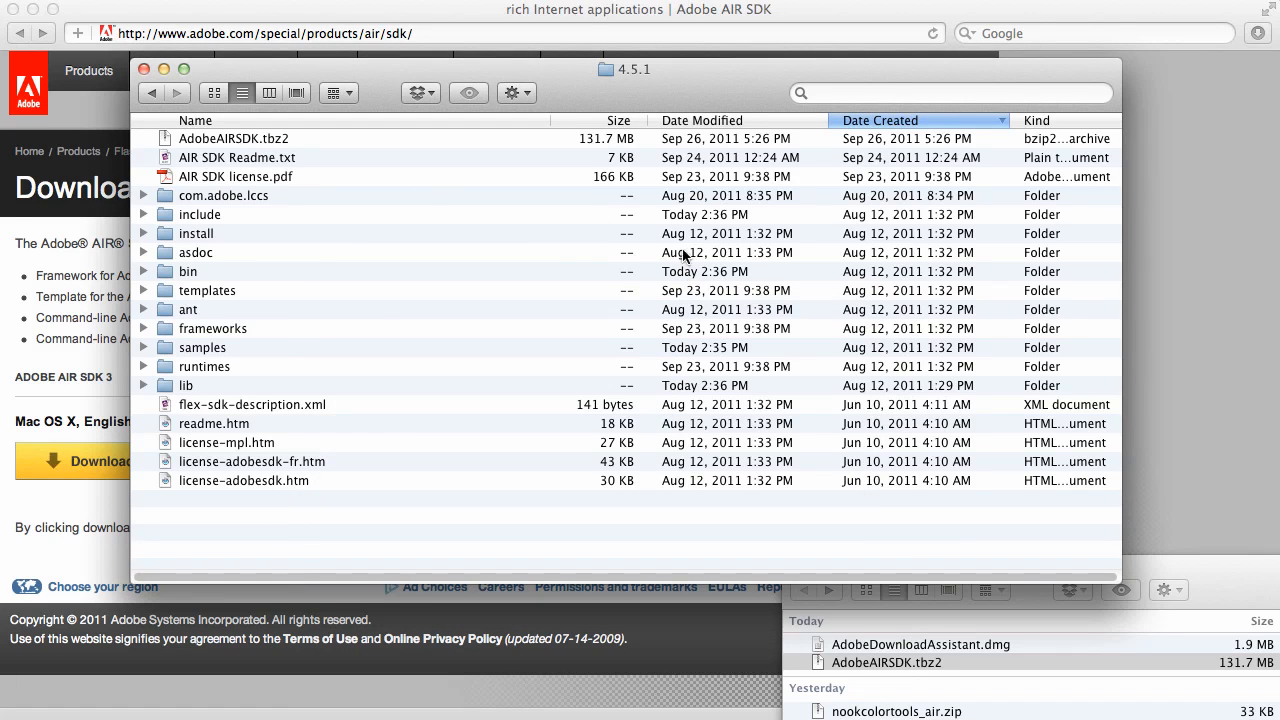
pyautogui.click(253, 140)
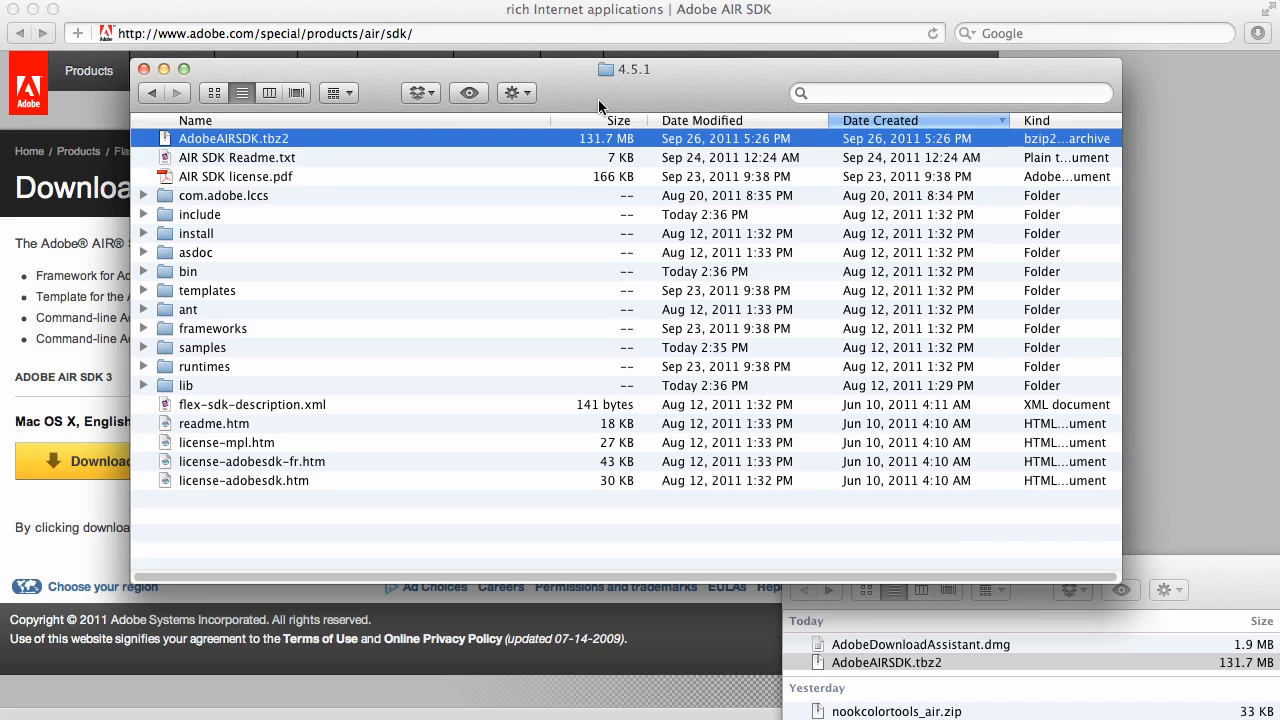
pyautogui.rightClick(259, 141)
pyautogui.click(333, 196)
pyautogui.click(143, 70)
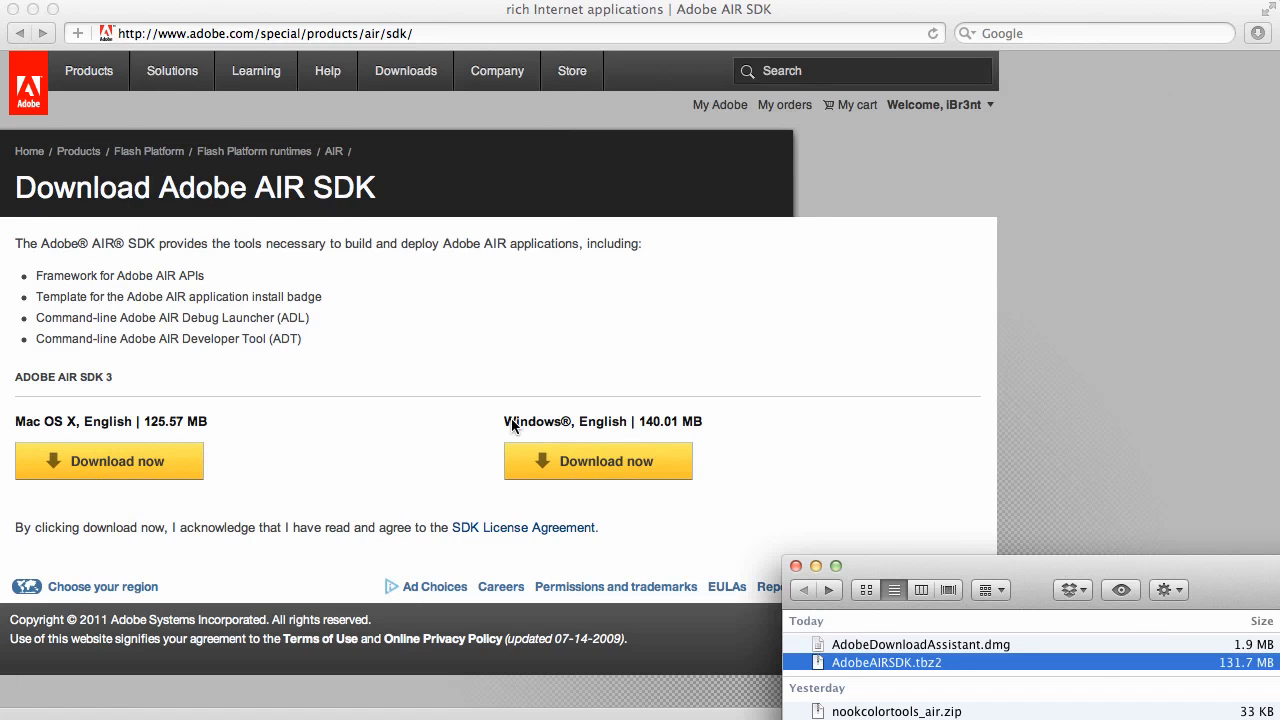
pyautogui.click(796, 566)
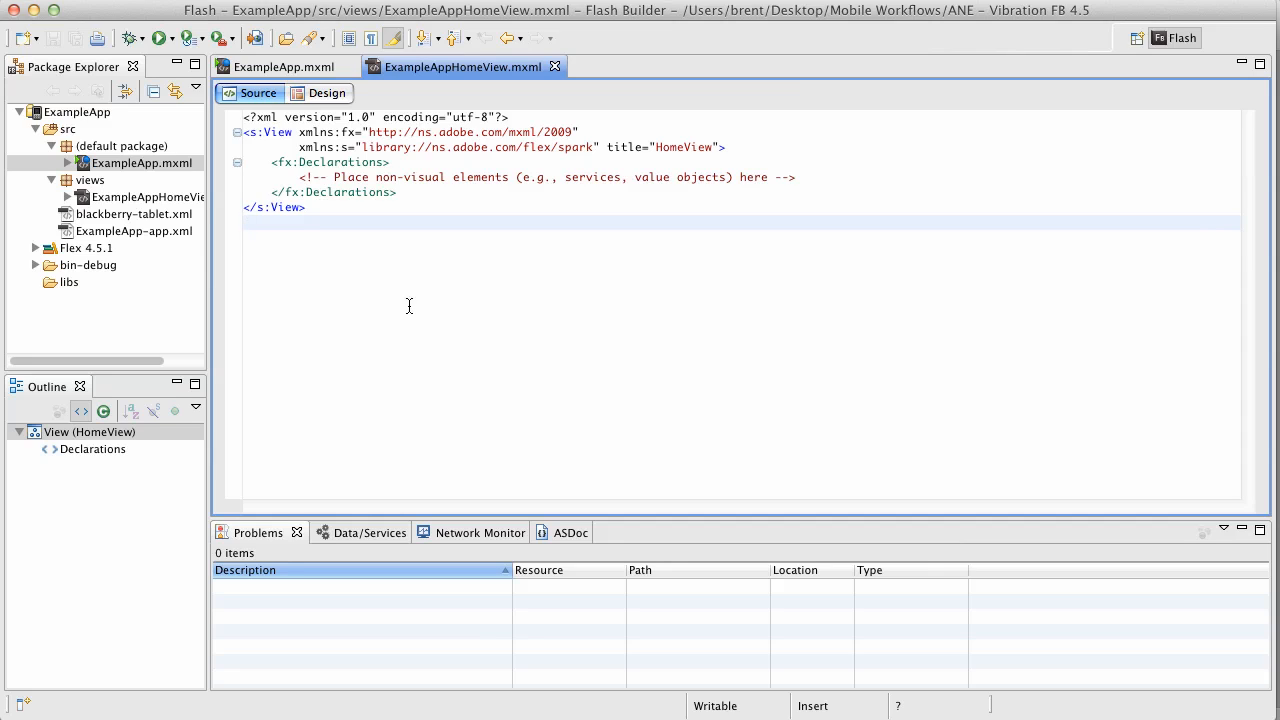
# In Flash Builder, open the source of ExampleApp-app.xml and check the version number in the application's xmlns namespace
pyautogui.click(103, 115)
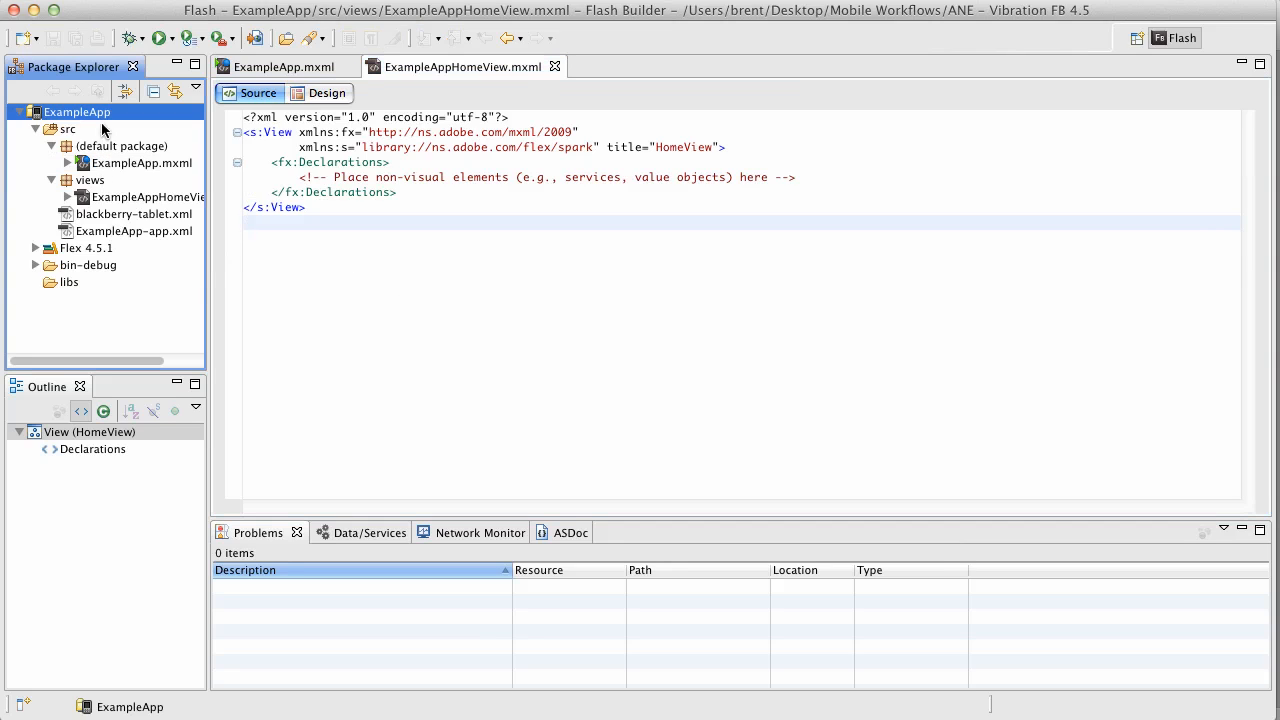
pyautogui.click(151, 229)
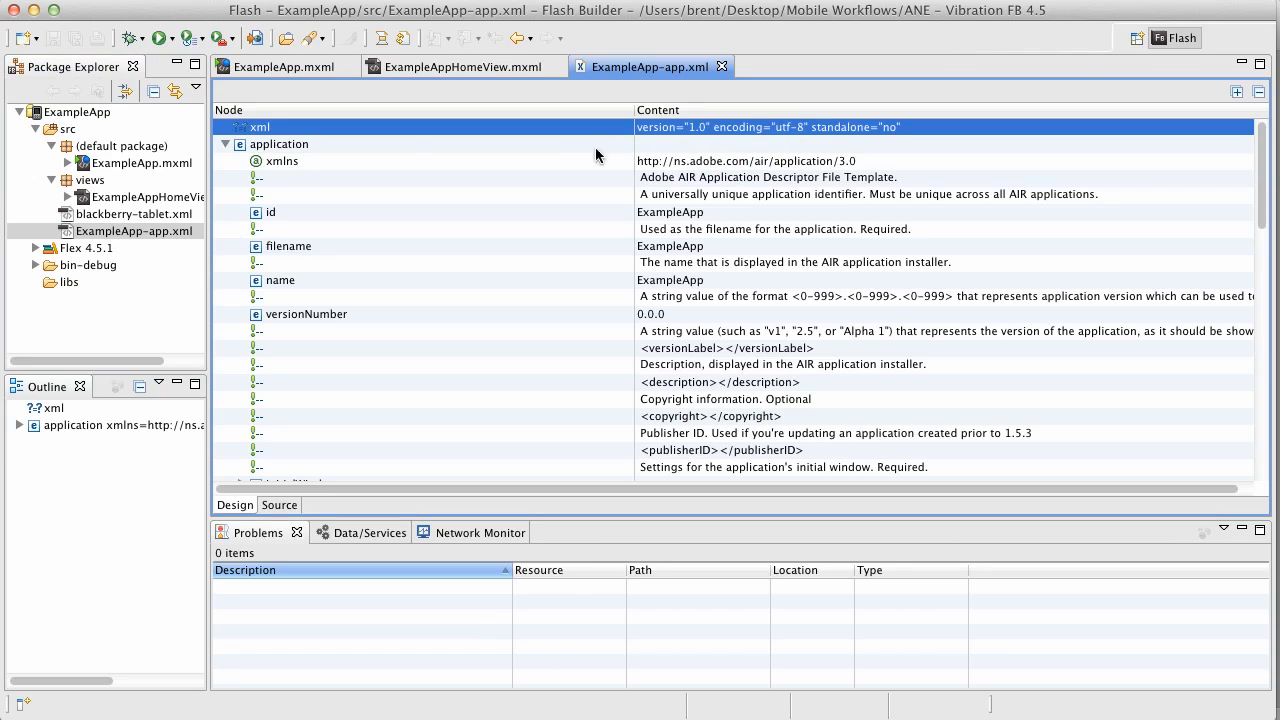
pyautogui.click(280, 507)
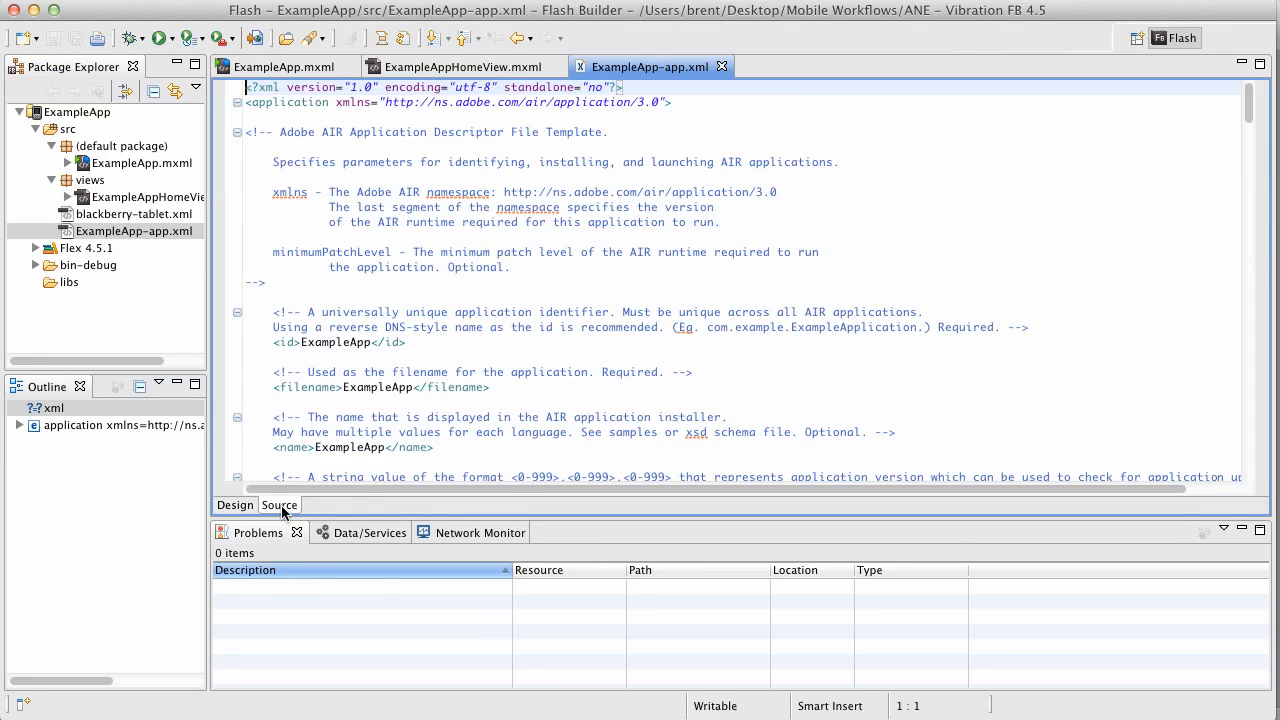
pyautogui.click(660, 103)
pyautogui.moveTo(636, 104); pyautogui.dragTo(660, 104)
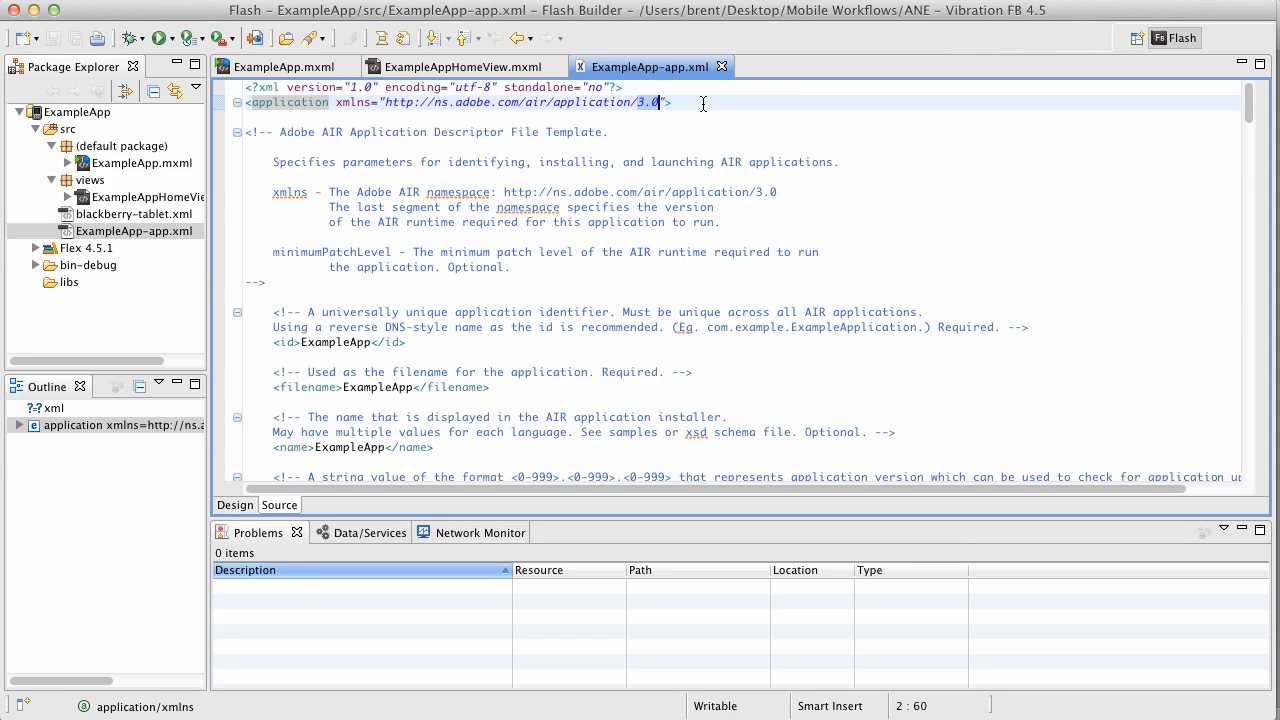
# Add swf-version 13 on a new line of the additional Flex compiler arguments in the ExampleApp project properties
pyautogui.rightClick(86, 118)
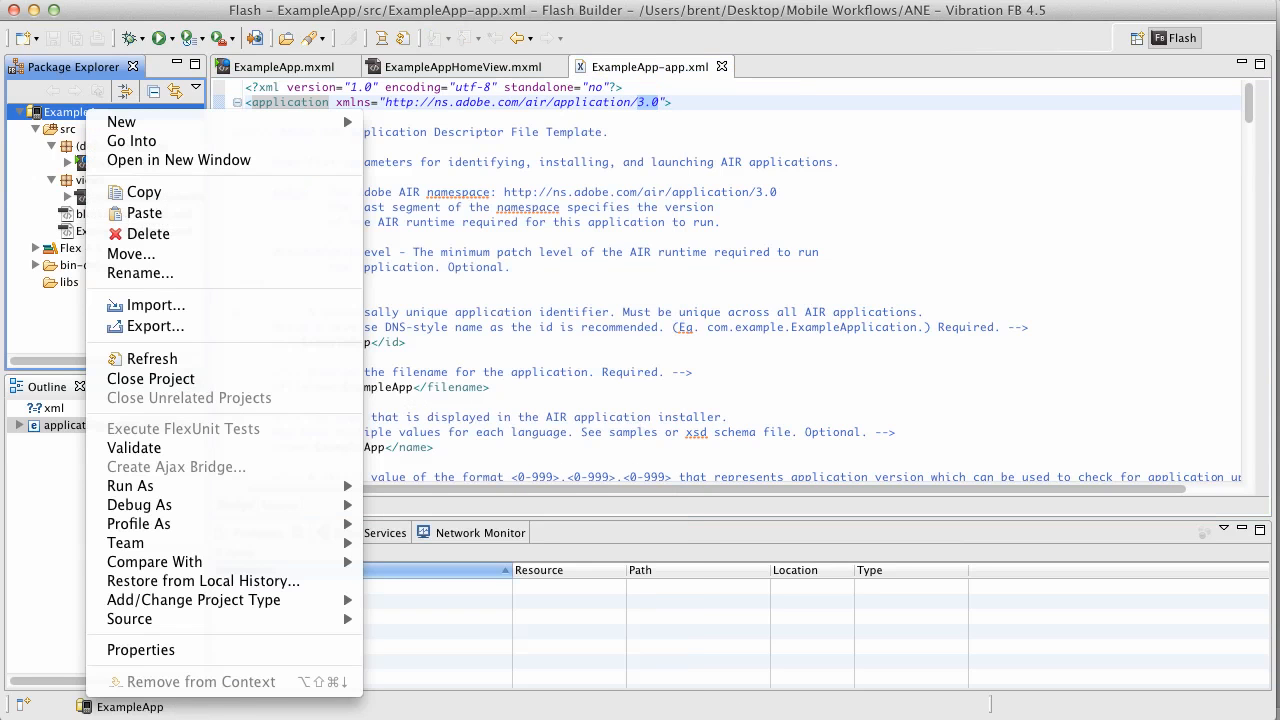
pyautogui.click(226, 650)
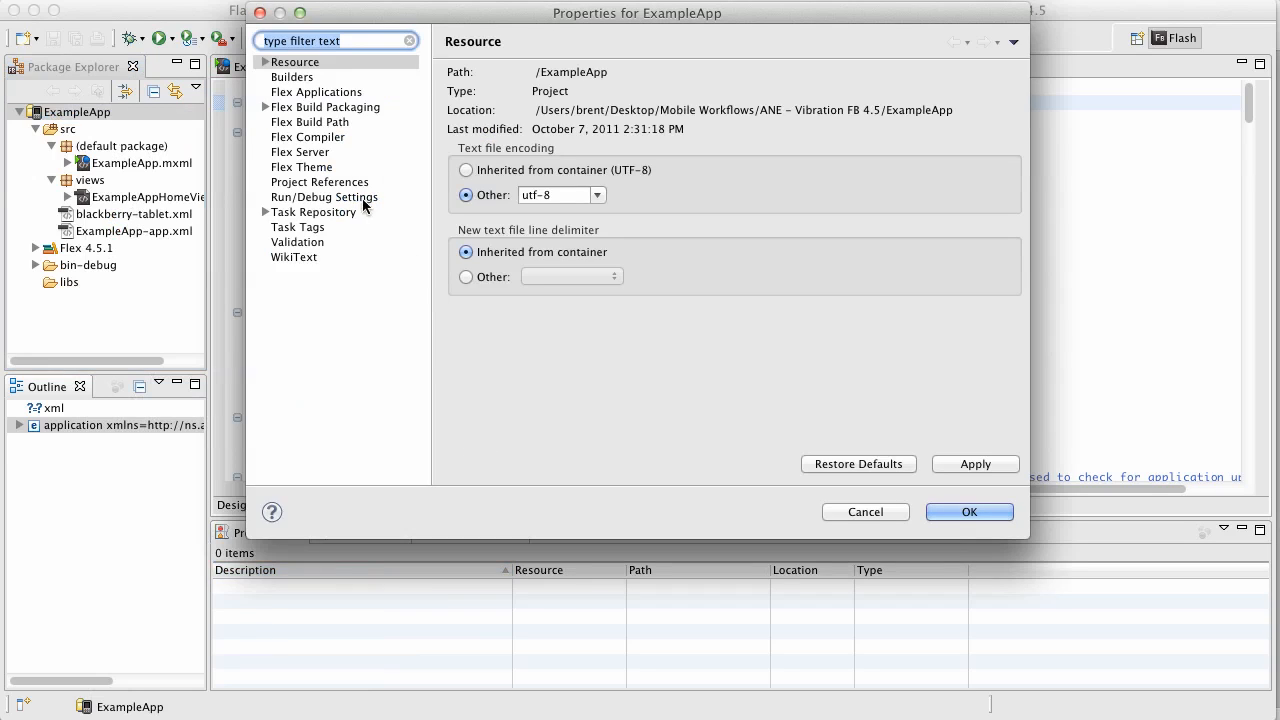
pyautogui.click(312, 139)
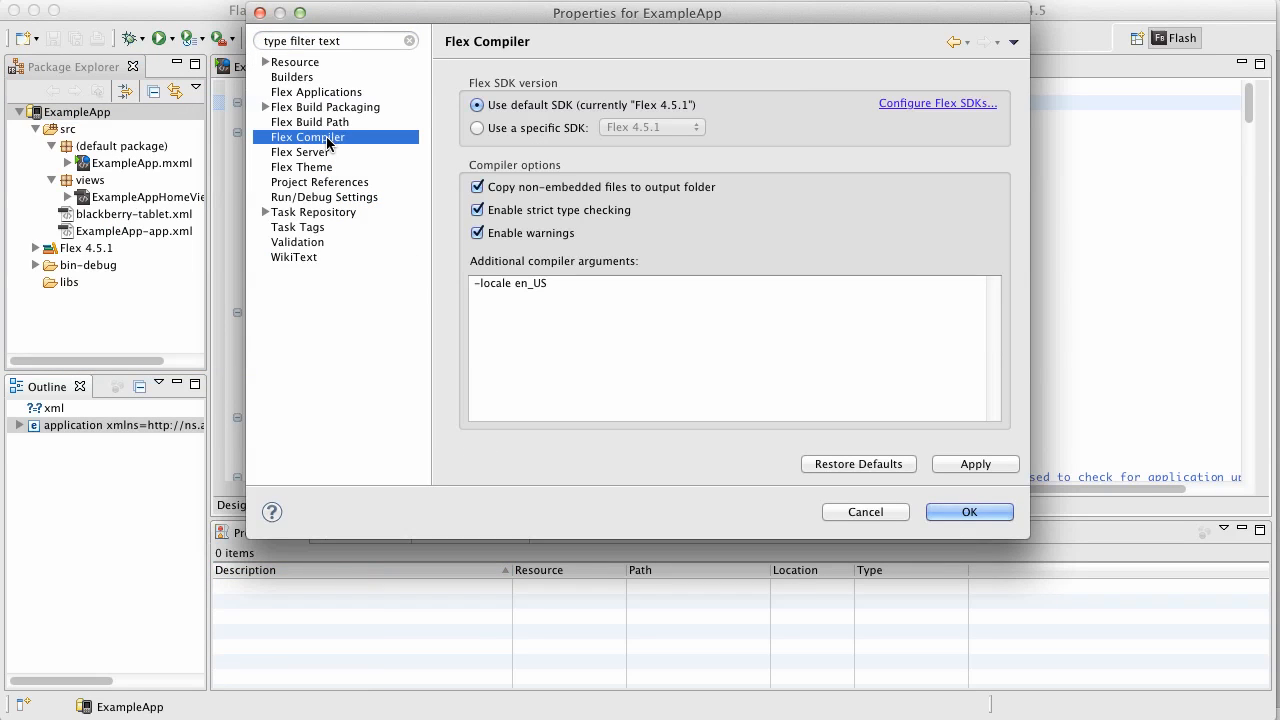
pyautogui.click(568, 282)
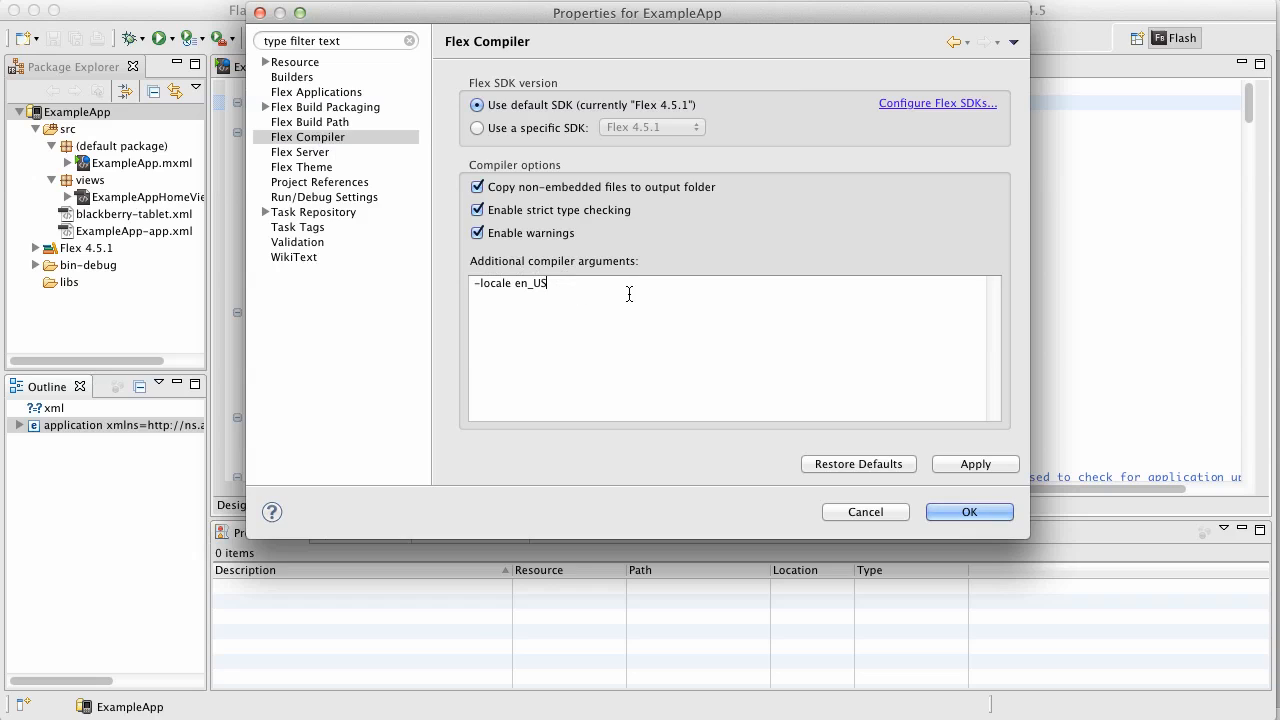
pyautogui.press('Return')
pyautogui.write('swf-version 13')
pyautogui.click(985, 511)
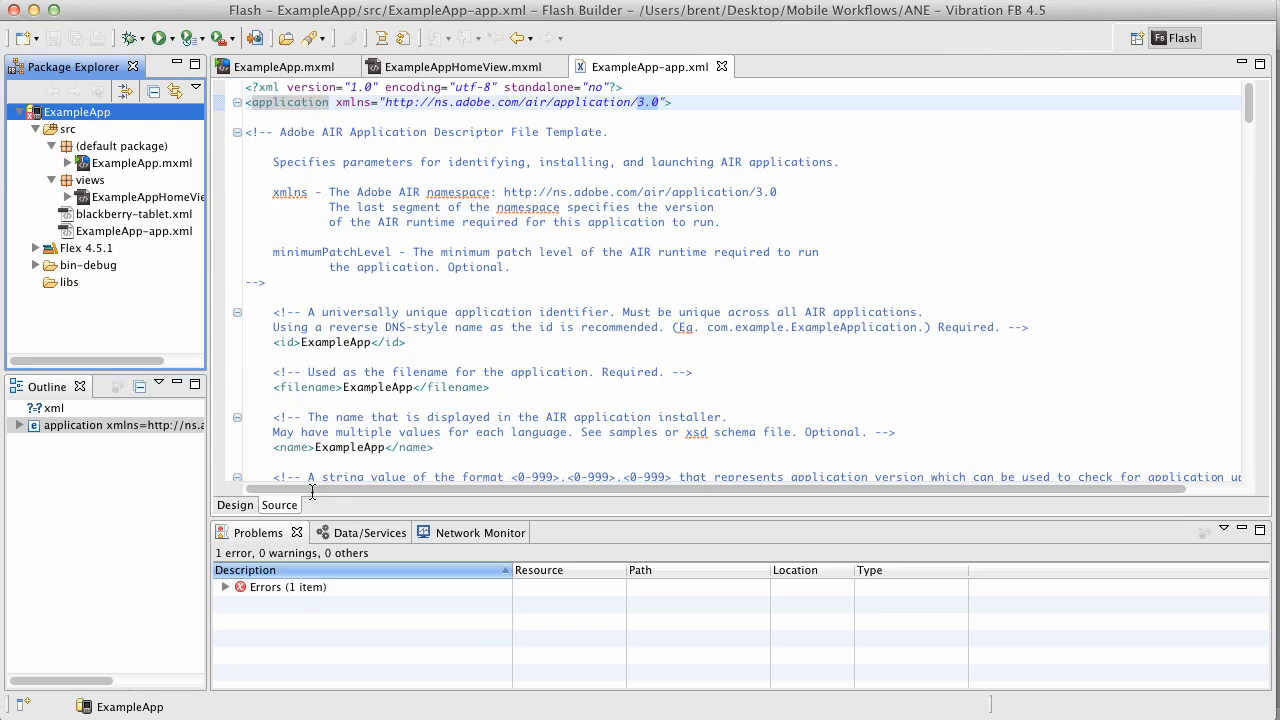
# Inspect the reported build error and restart Flash Builder, enabling "Always exit without prompt" for the exit confirmation
pyautogui.click(227, 588)
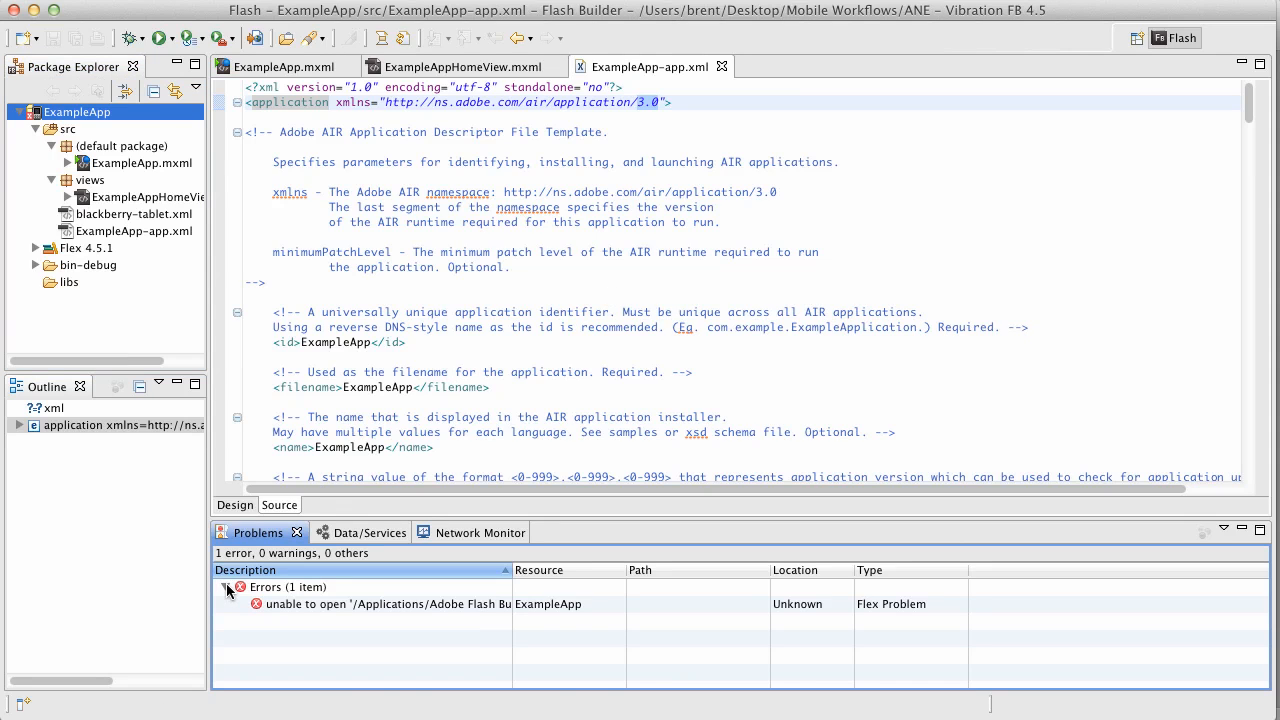
pyautogui.click(318, 608)
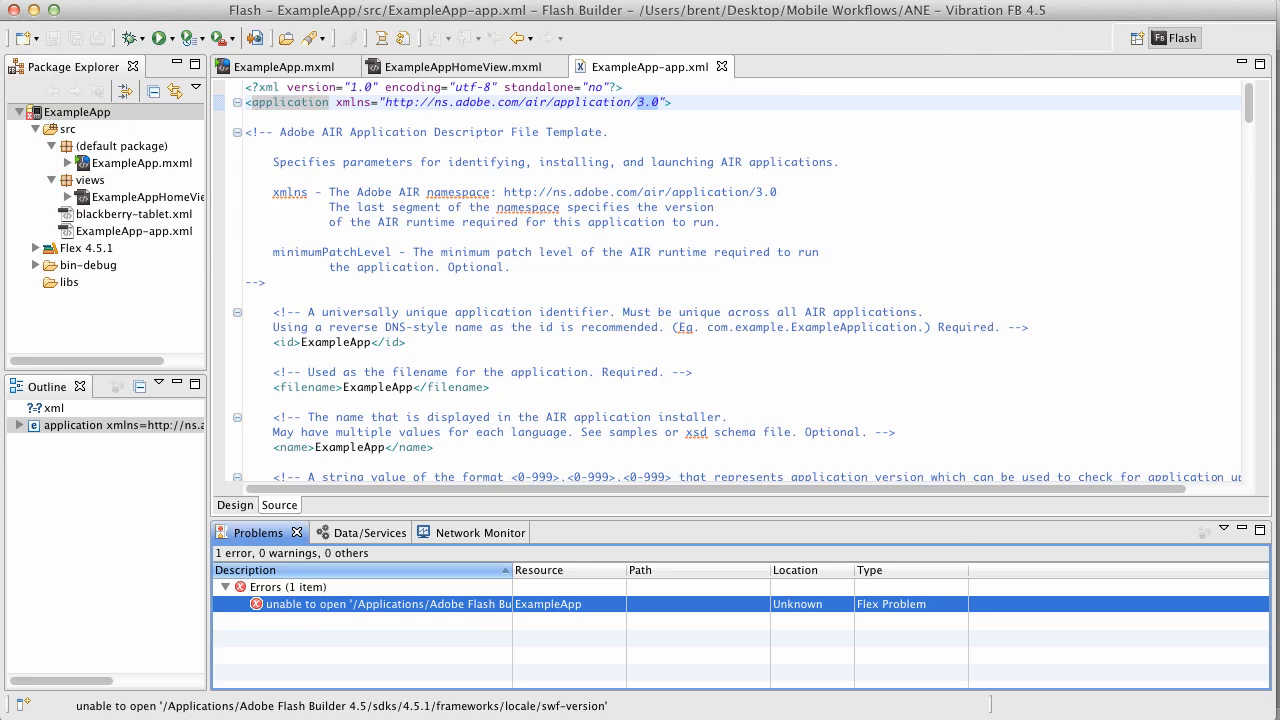
pyautogui.click(72, 0)
pyautogui.click(158, 26)
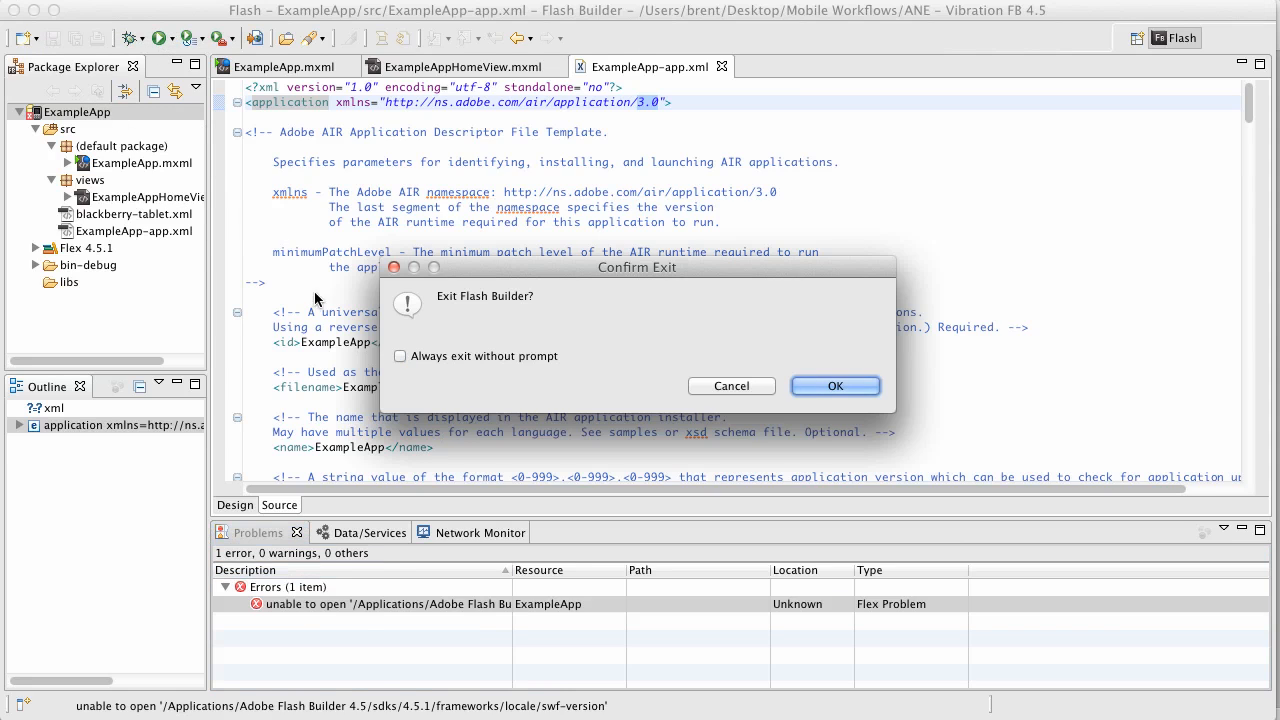
pyautogui.click(401, 356)
pyautogui.click(830, 387)
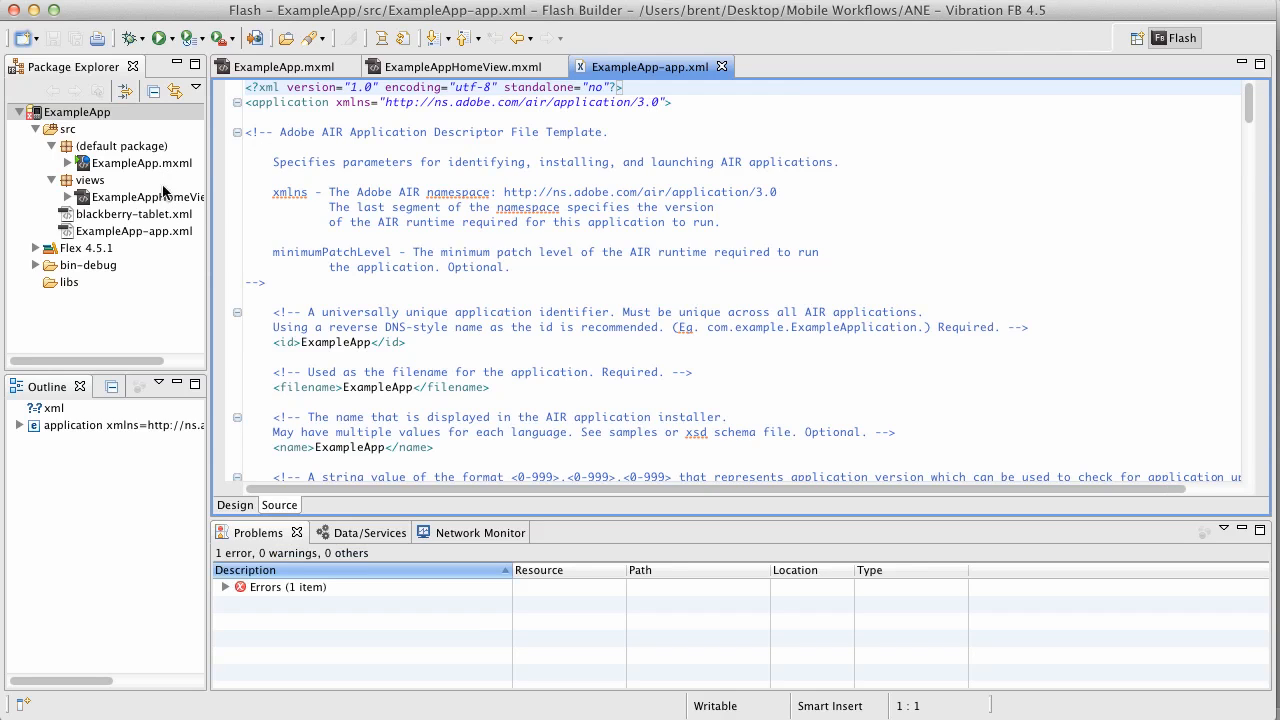
# Clean and rebuild all projects, and widen the problem descriptions to examine the reported build error's full text
pyautogui.click(245, 583)
pyautogui.doubleClick(246, 584)
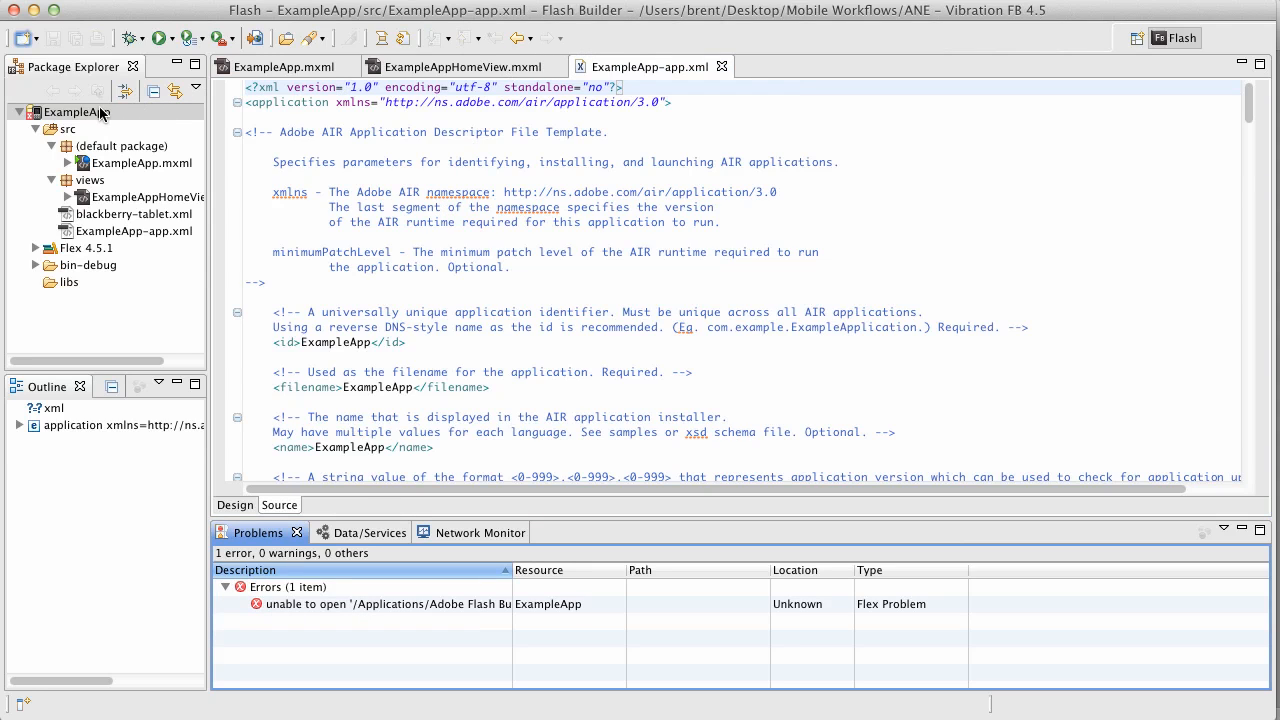
pyautogui.click(412, 0)
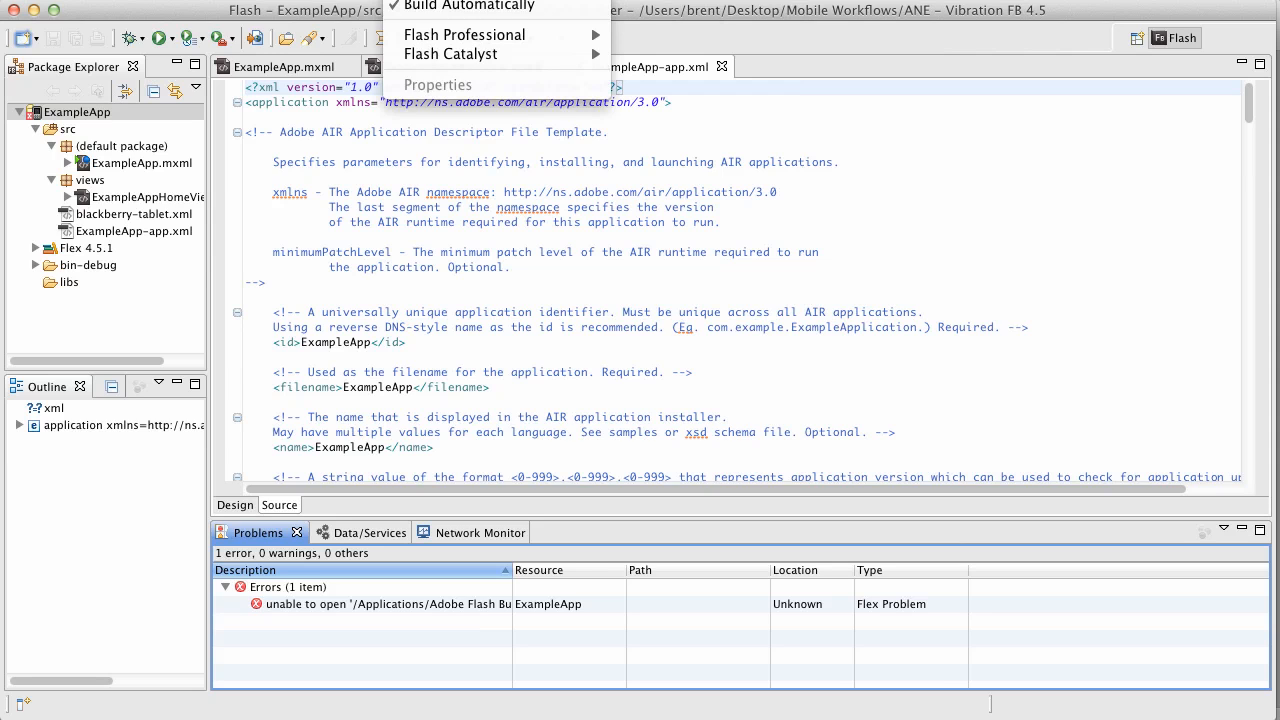
pyautogui.click(425, 0)
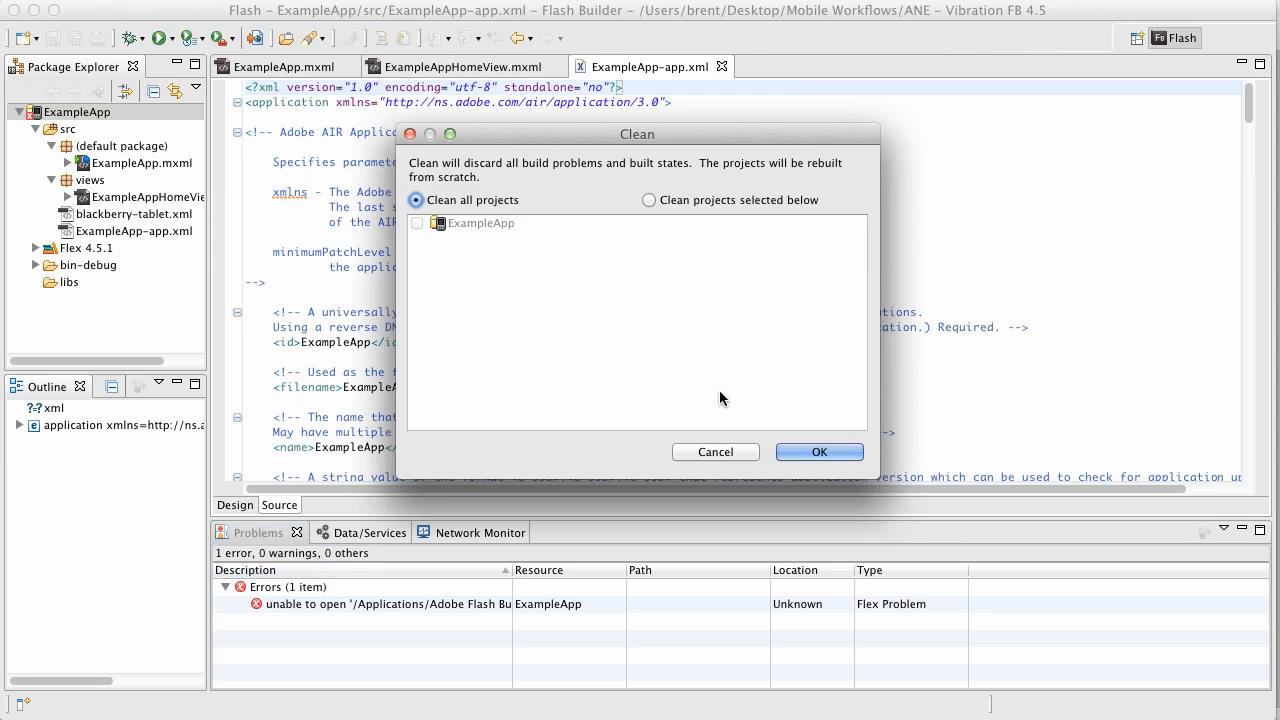
pyautogui.click(838, 452)
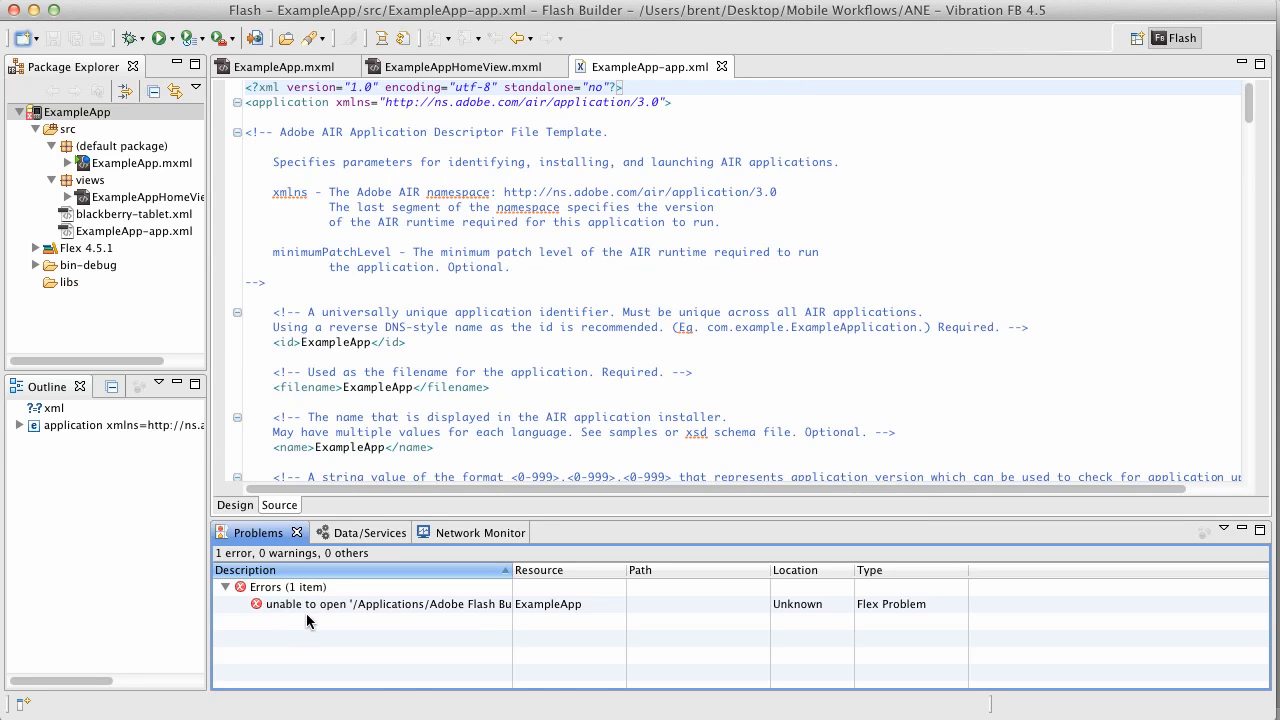
pyautogui.click(342, 605)
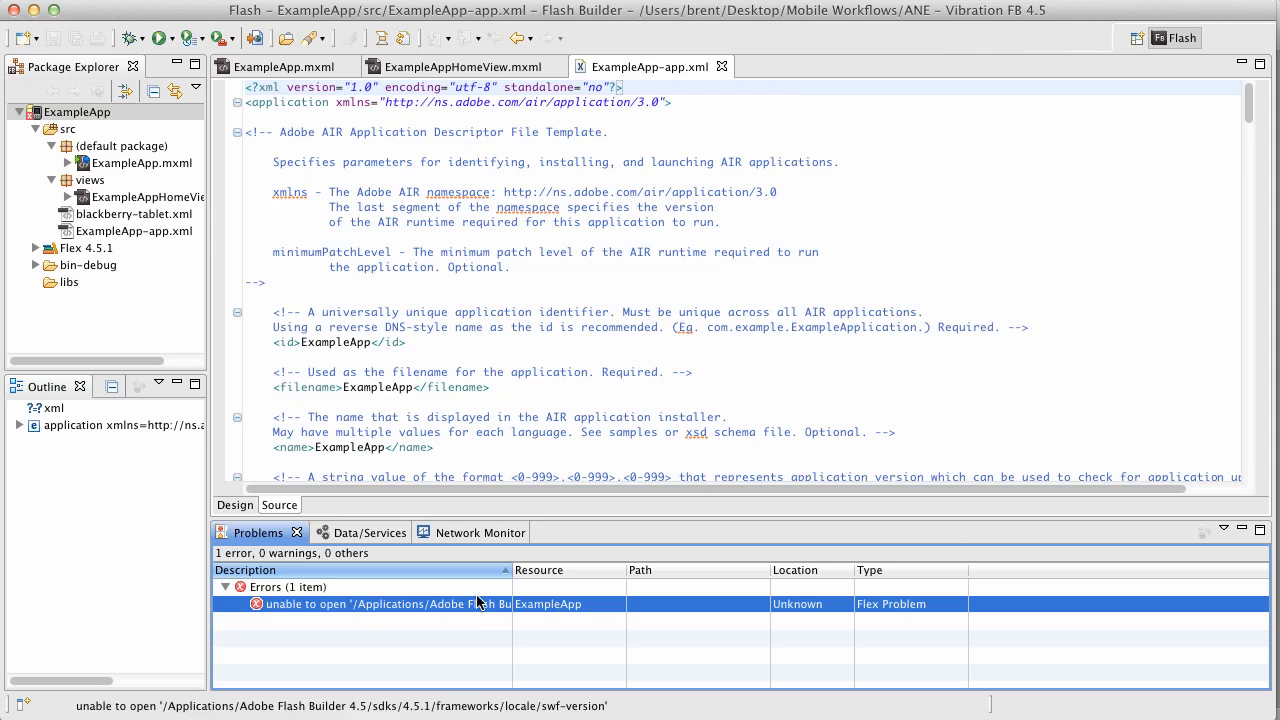
pyautogui.moveTo(512, 570); pyautogui.dragTo(639, 571)
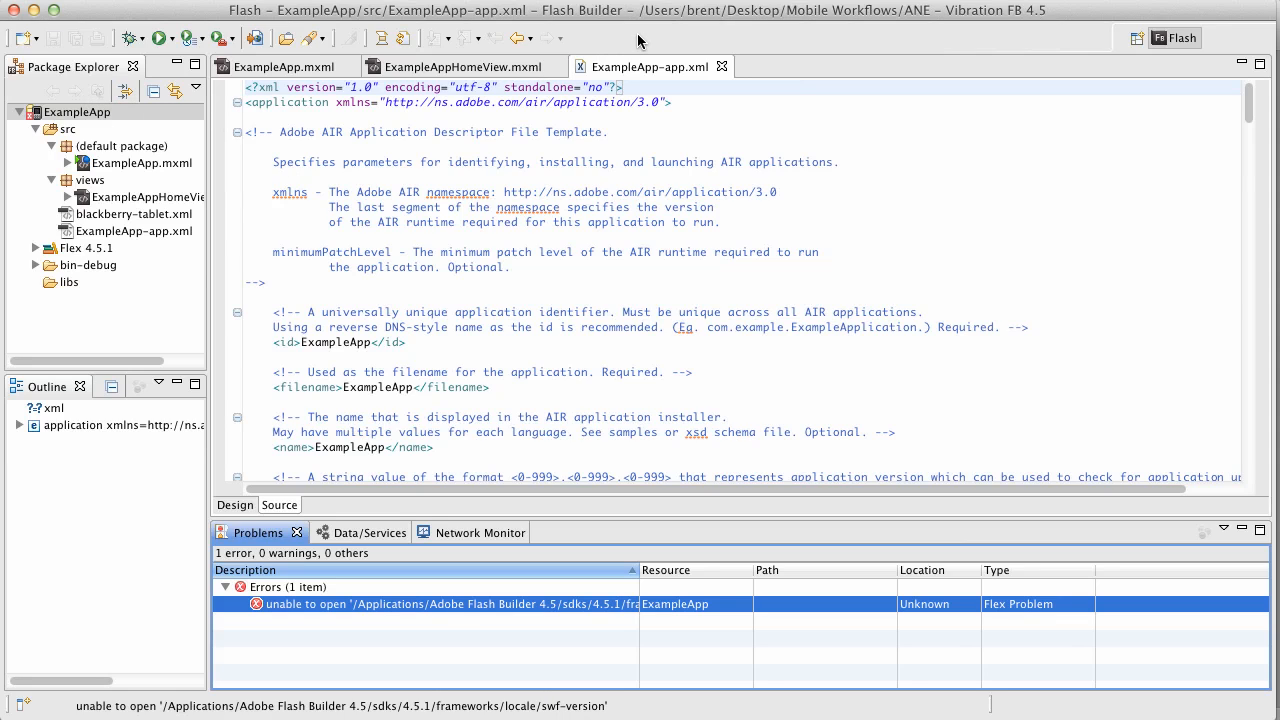
# Correct the ExampleApp project's additional Flex compiler argument to -swf-version 13 by adding the missing leading hyphen, and apply the properties
pyautogui.rightClick(100, 113)
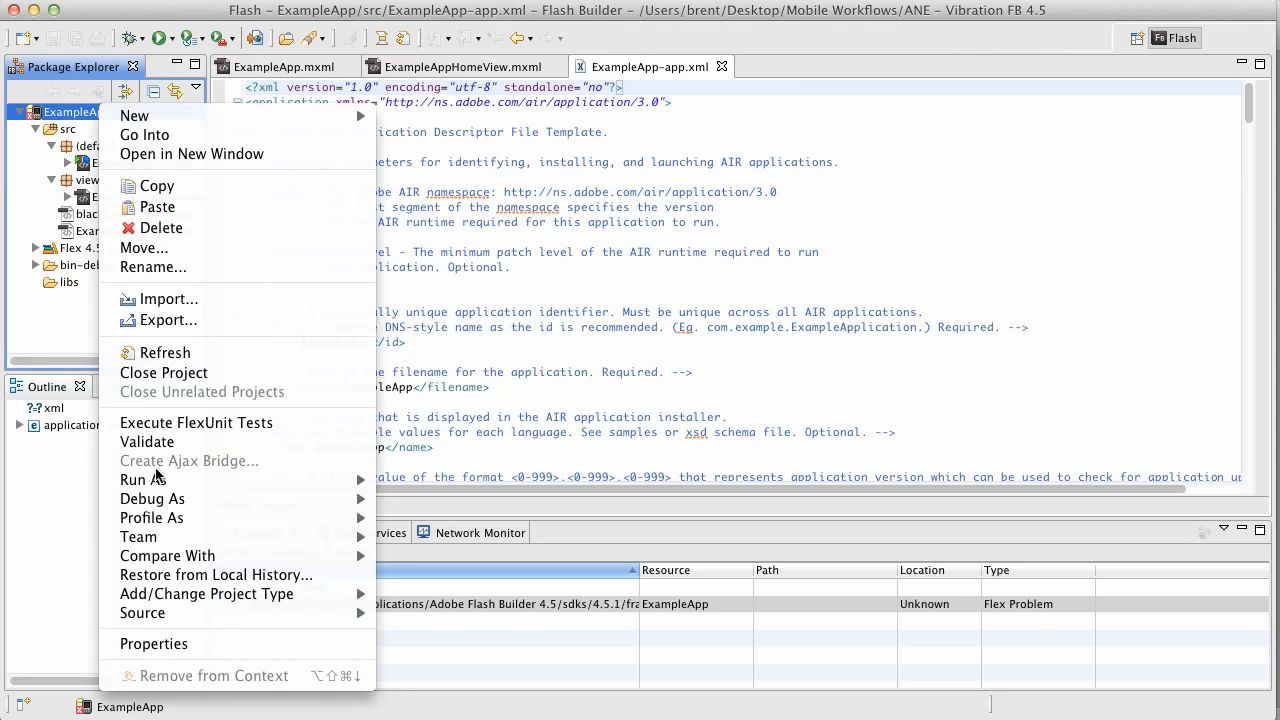
pyautogui.moveTo(180, 478)
pyautogui.click(210, 643)
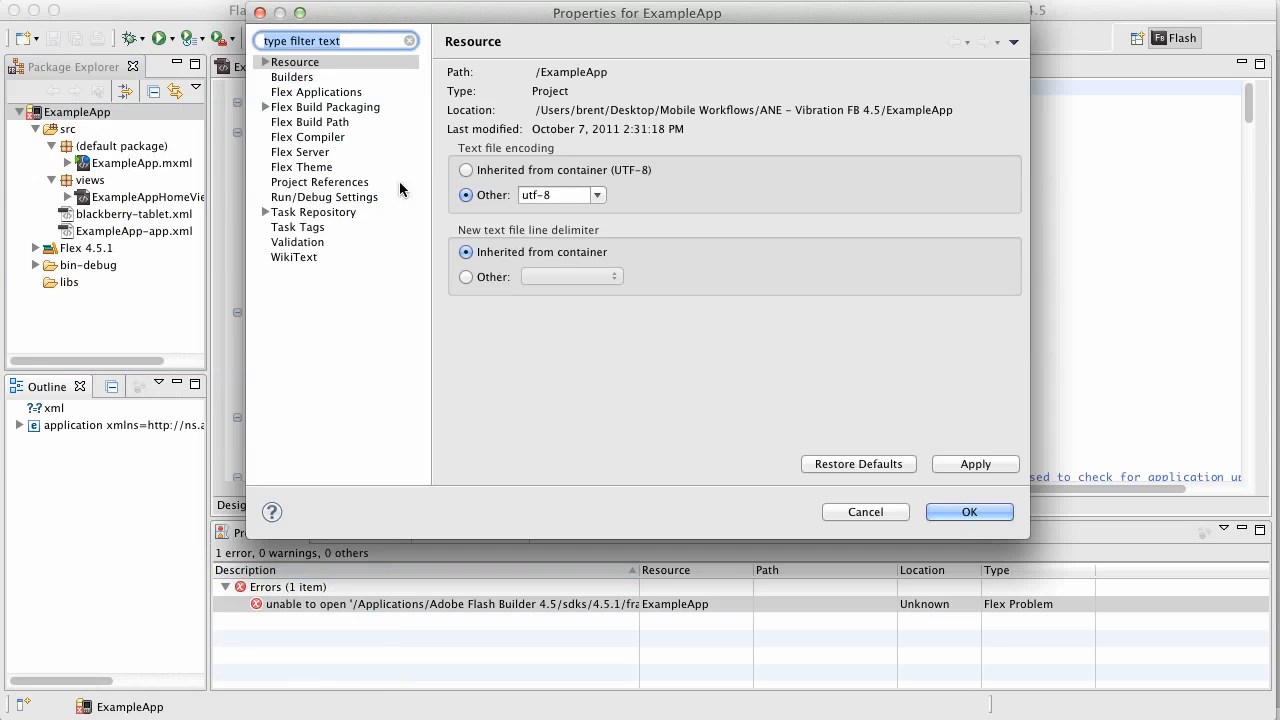
pyautogui.click(310, 137)
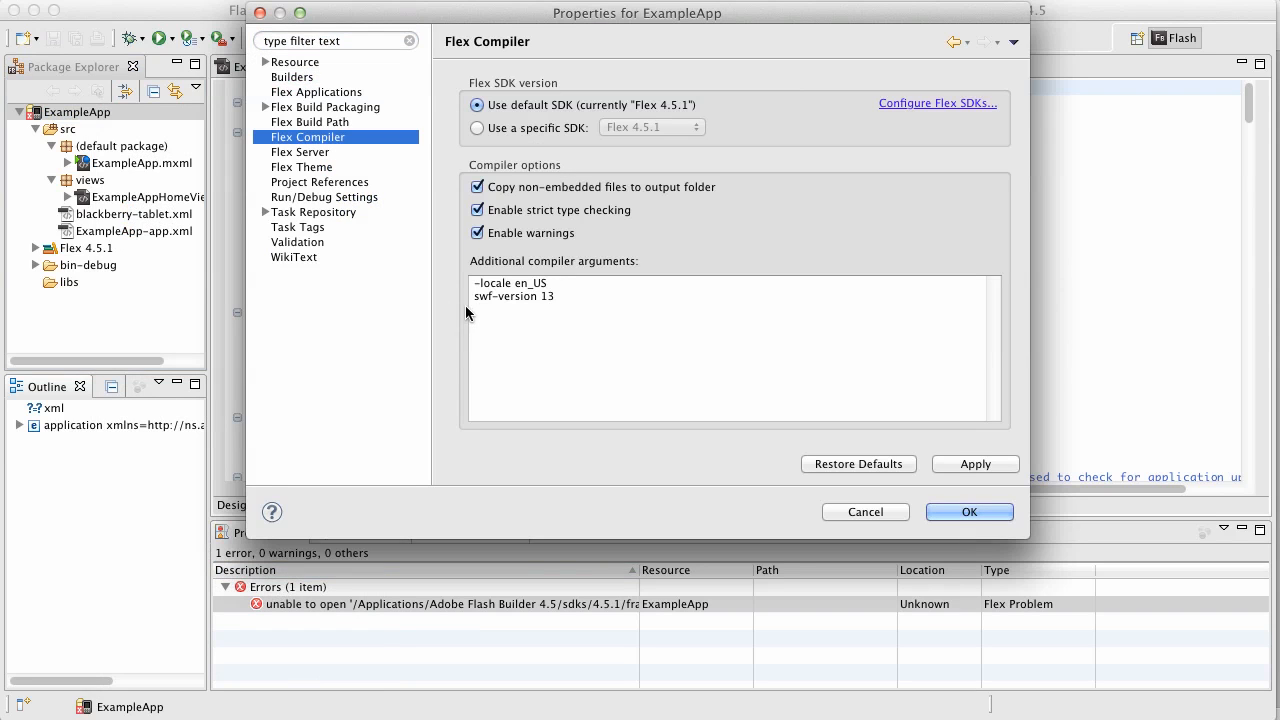
pyautogui.click(728, 344)
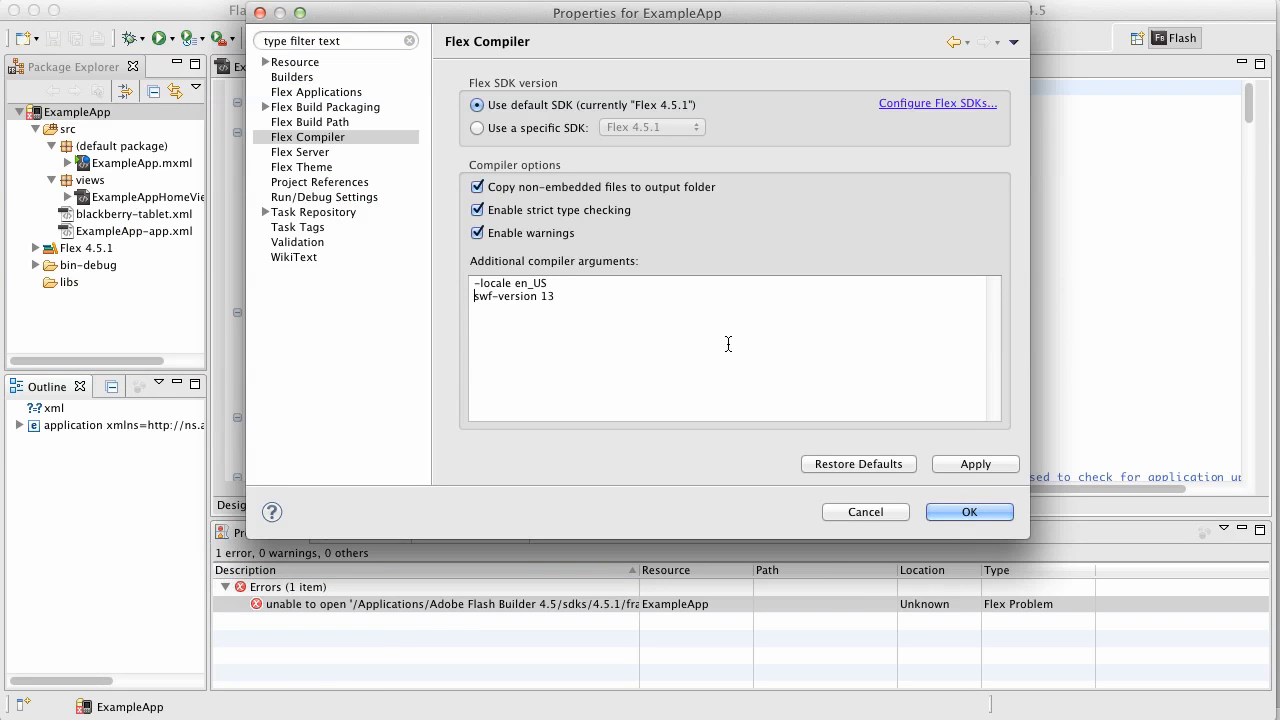
pyautogui.write('-')
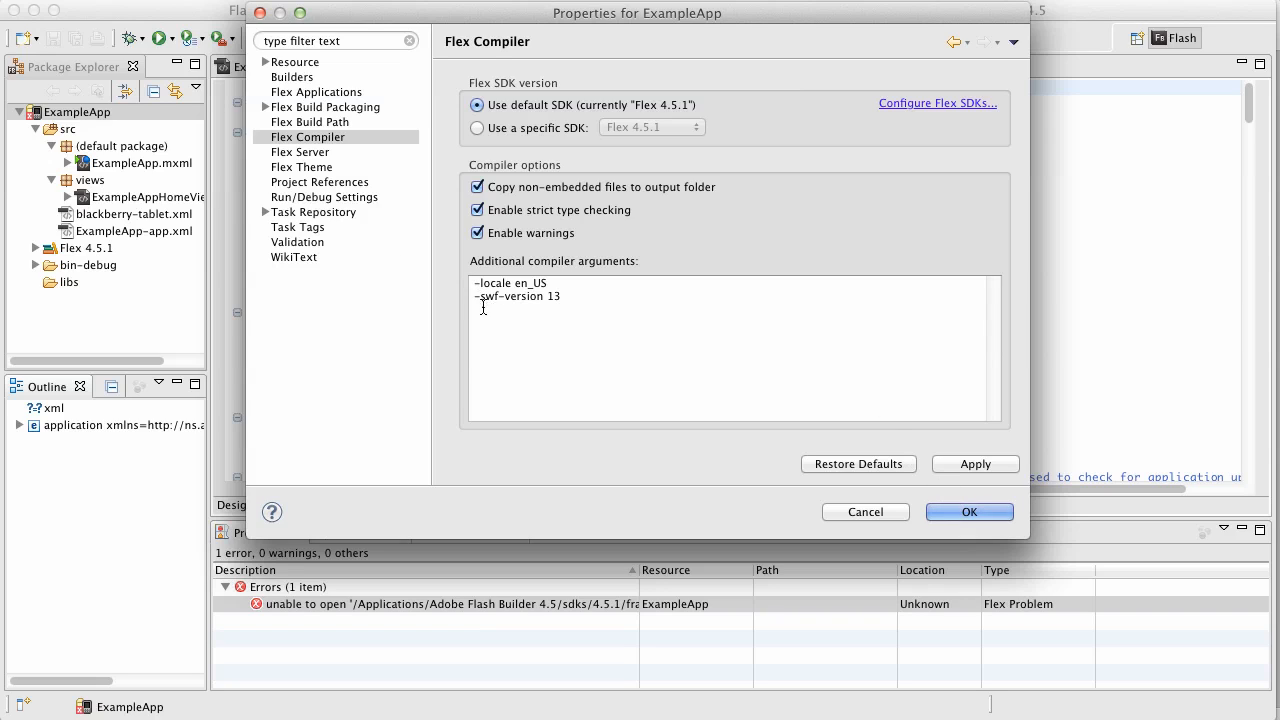
pyautogui.click(572, 295)
pyautogui.click(949, 507)
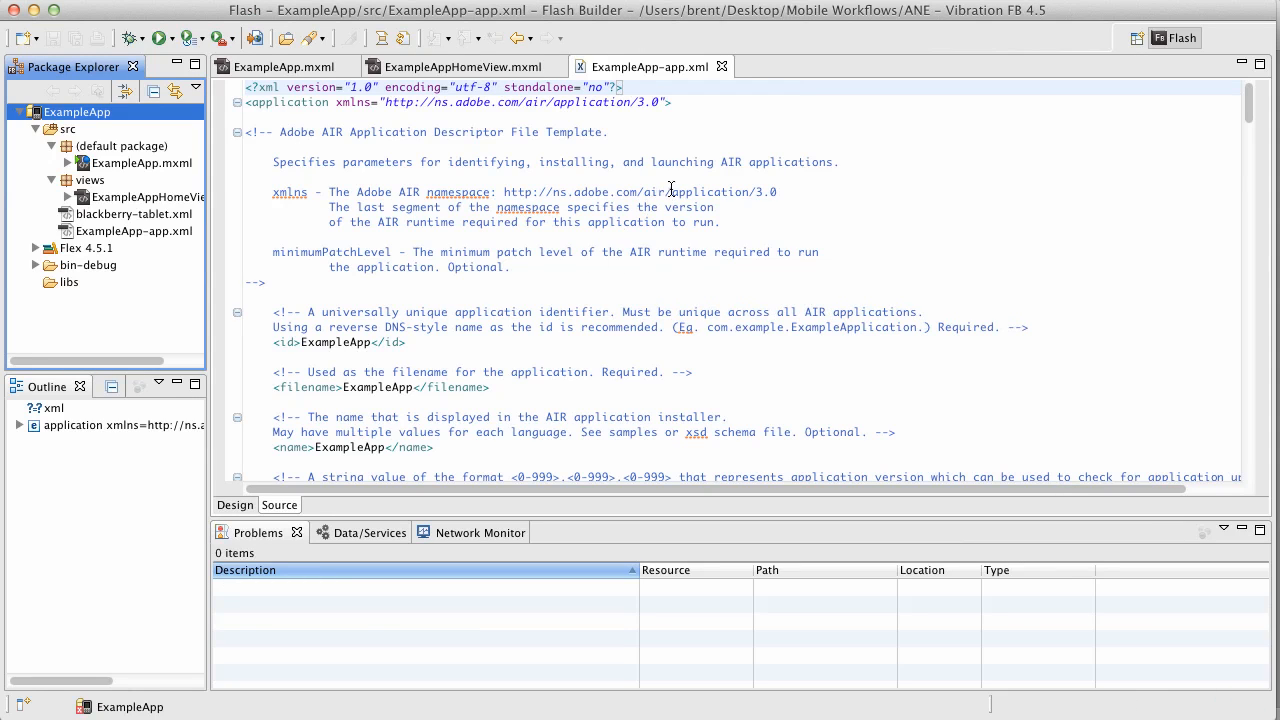
pyautogui.click(687, 136)
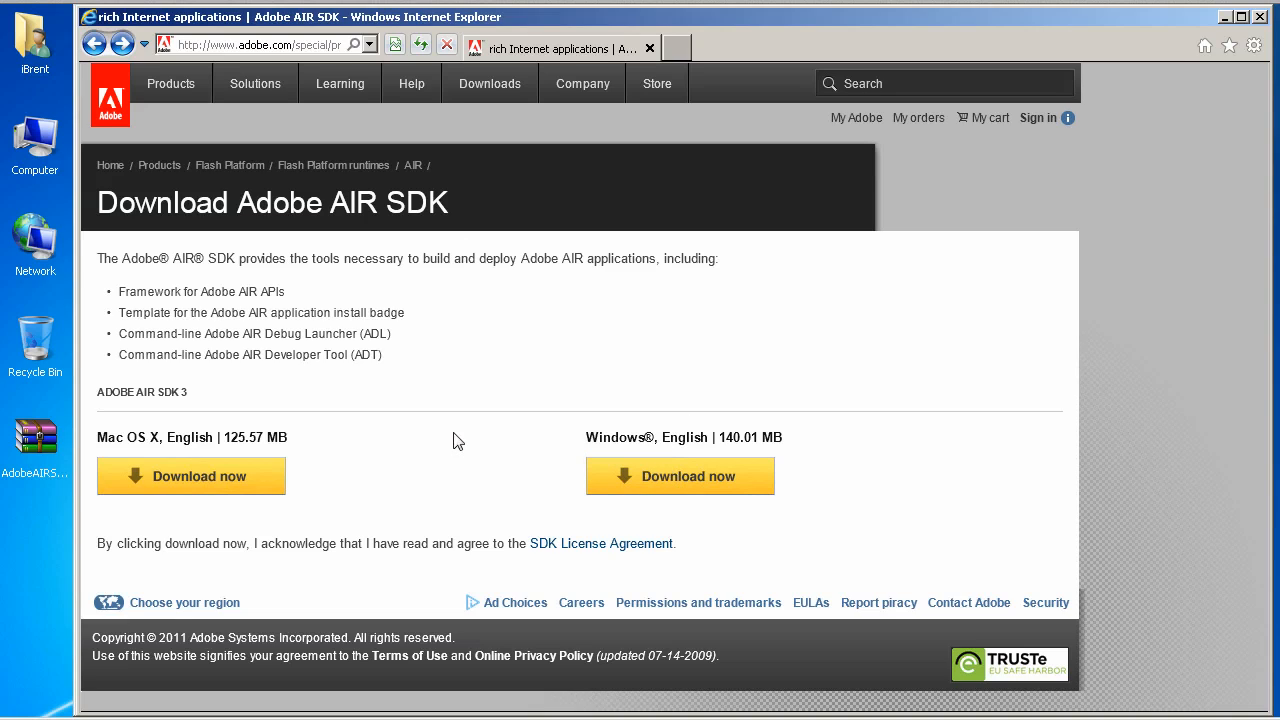
# Minimize the browser and move AdobeAIRSDK.zip from the Windows desktop into the sdks\4.5.1 folder of Adobe Flash Builder 4.5
pyautogui.click(38, 450)
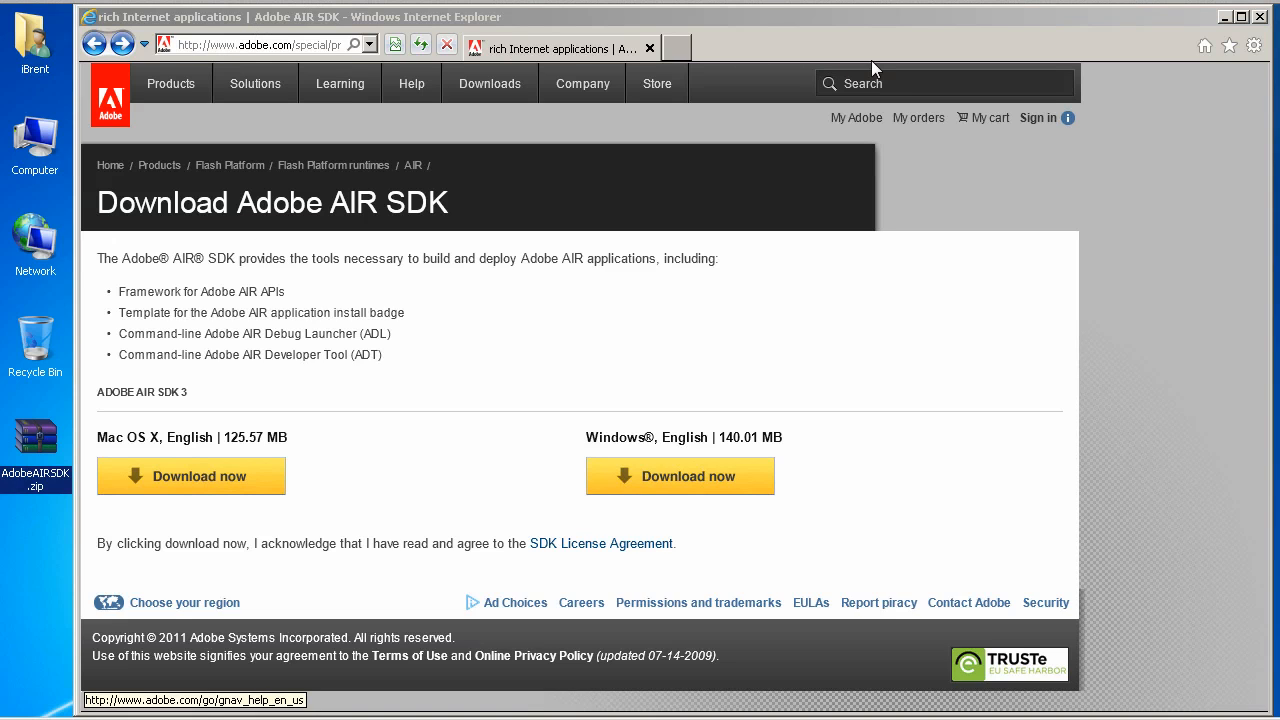
pyautogui.click(1225, 18)
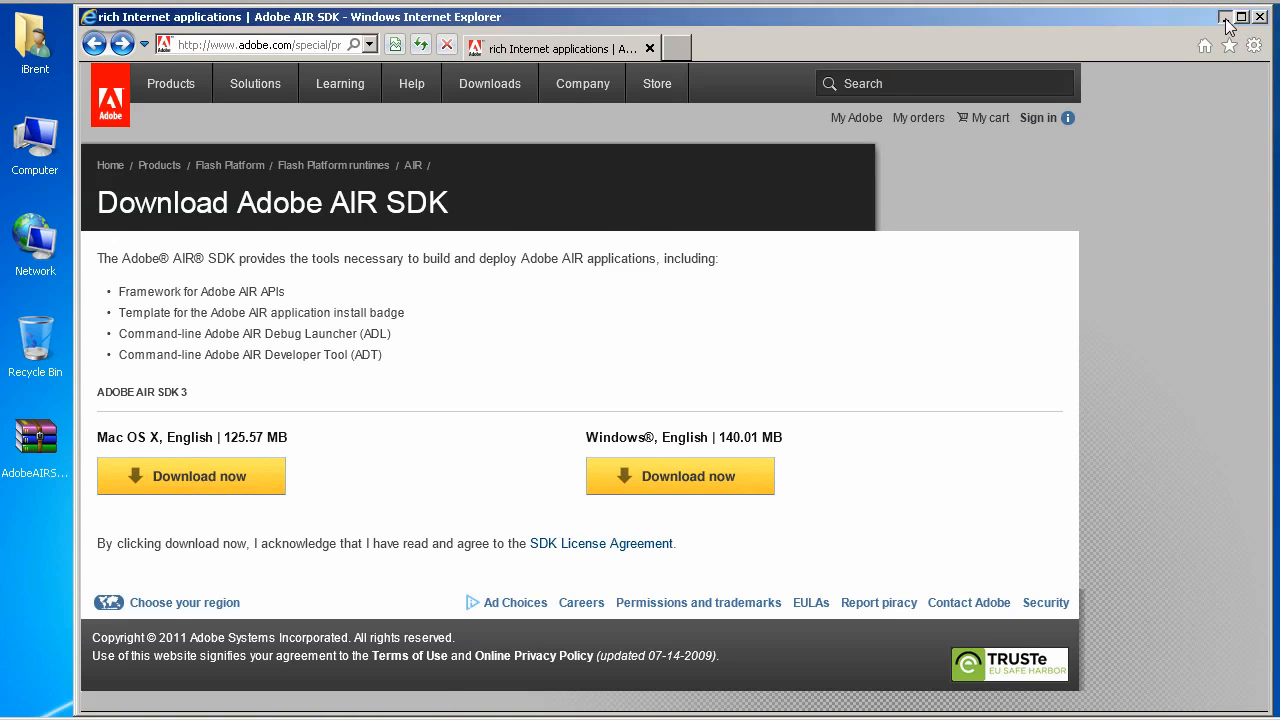
pyautogui.click(1225, 18)
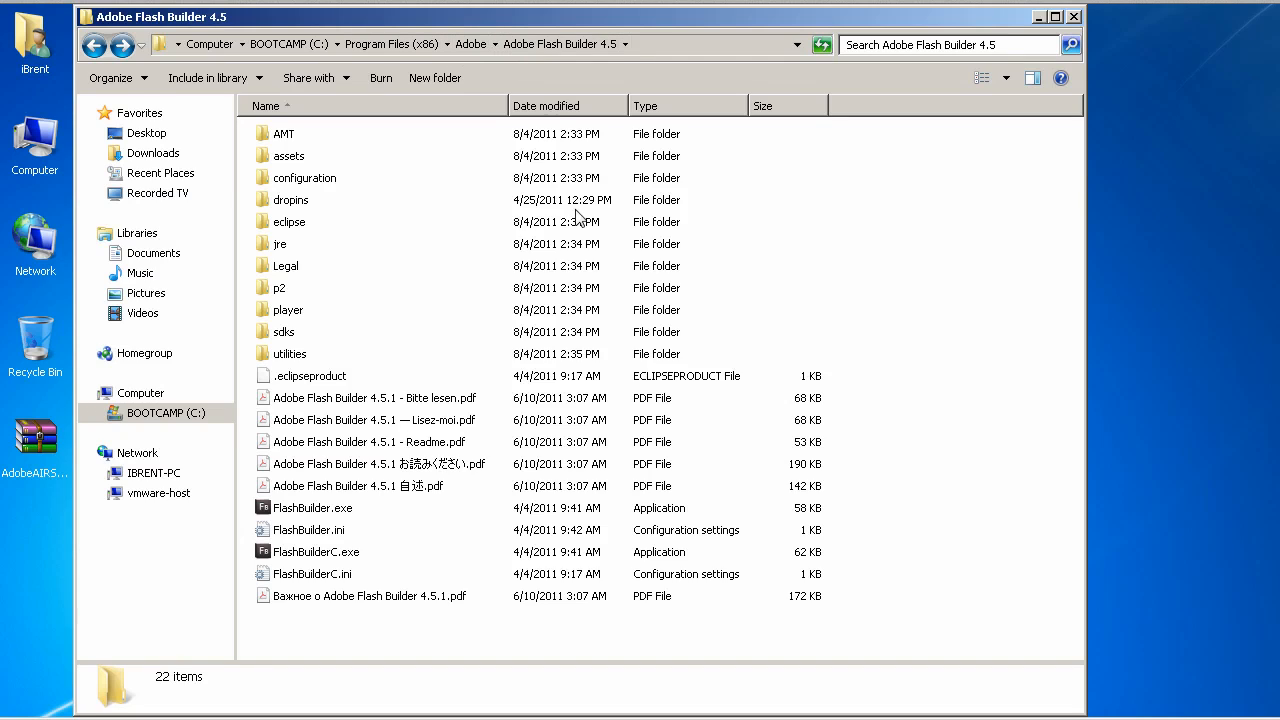
pyautogui.doubleClick(285, 333)
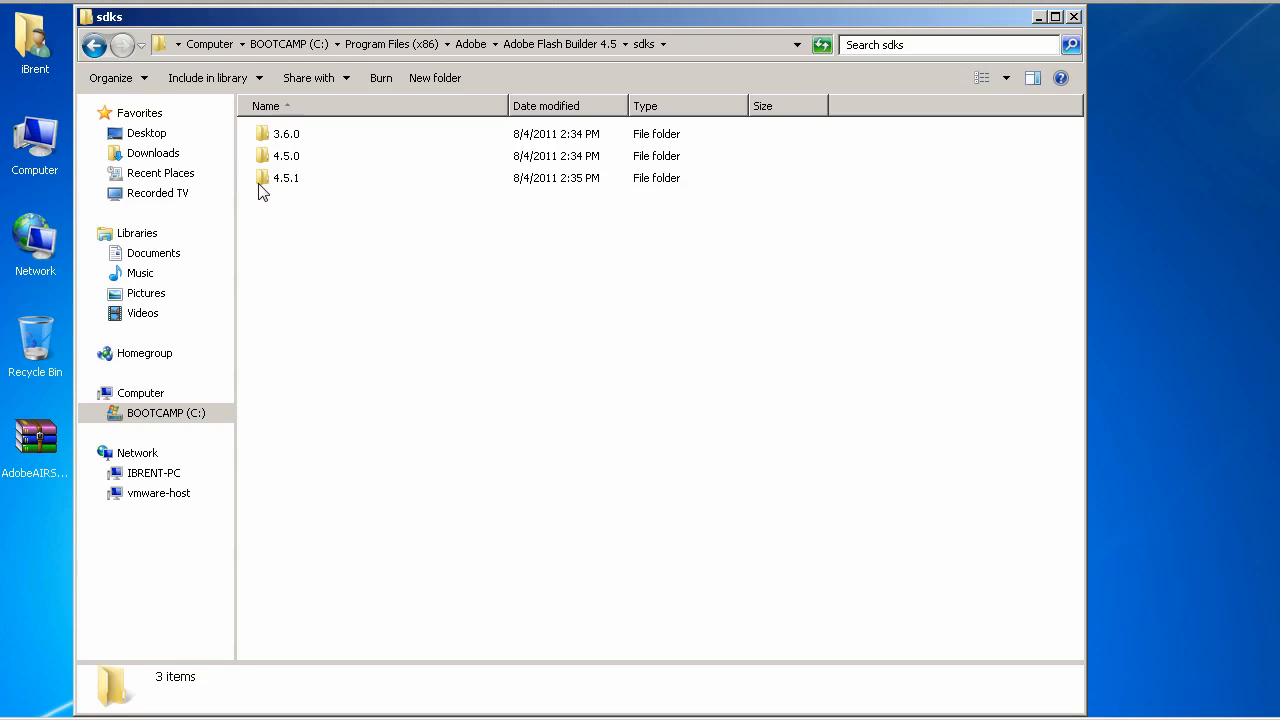
pyautogui.moveTo(258, 190)
pyautogui.doubleClick(267, 183)
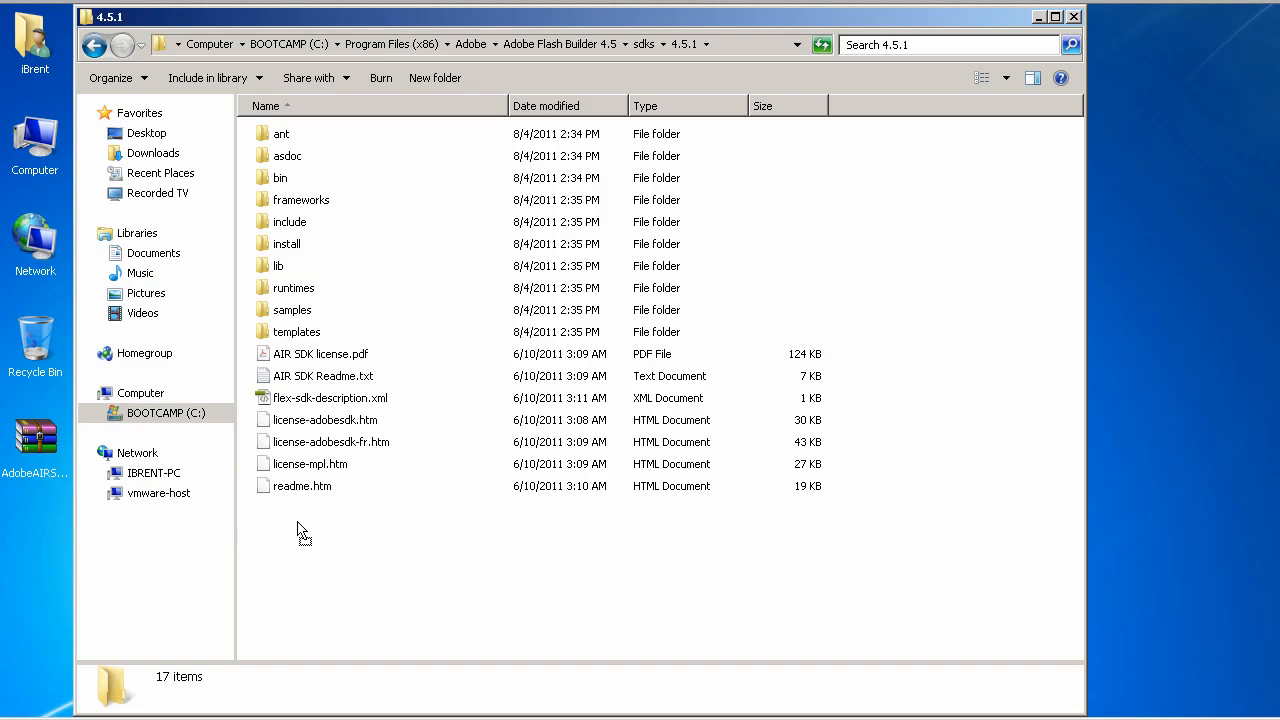
pyautogui.moveTo(298, 532); pyautogui.dragTo(323, 531)
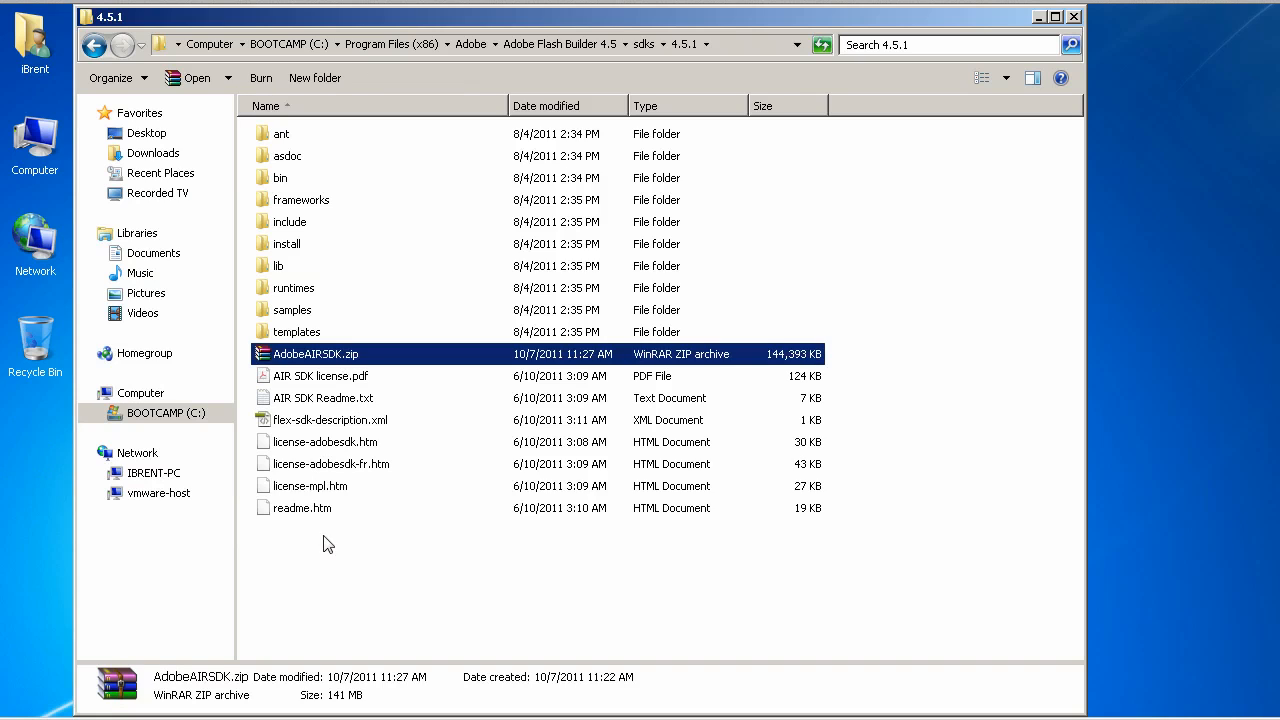
# Extract AdobeAIRSDK.zip directly into the 4.5.1 folder, replacing all existing files
pyautogui.rightClick(320, 361)
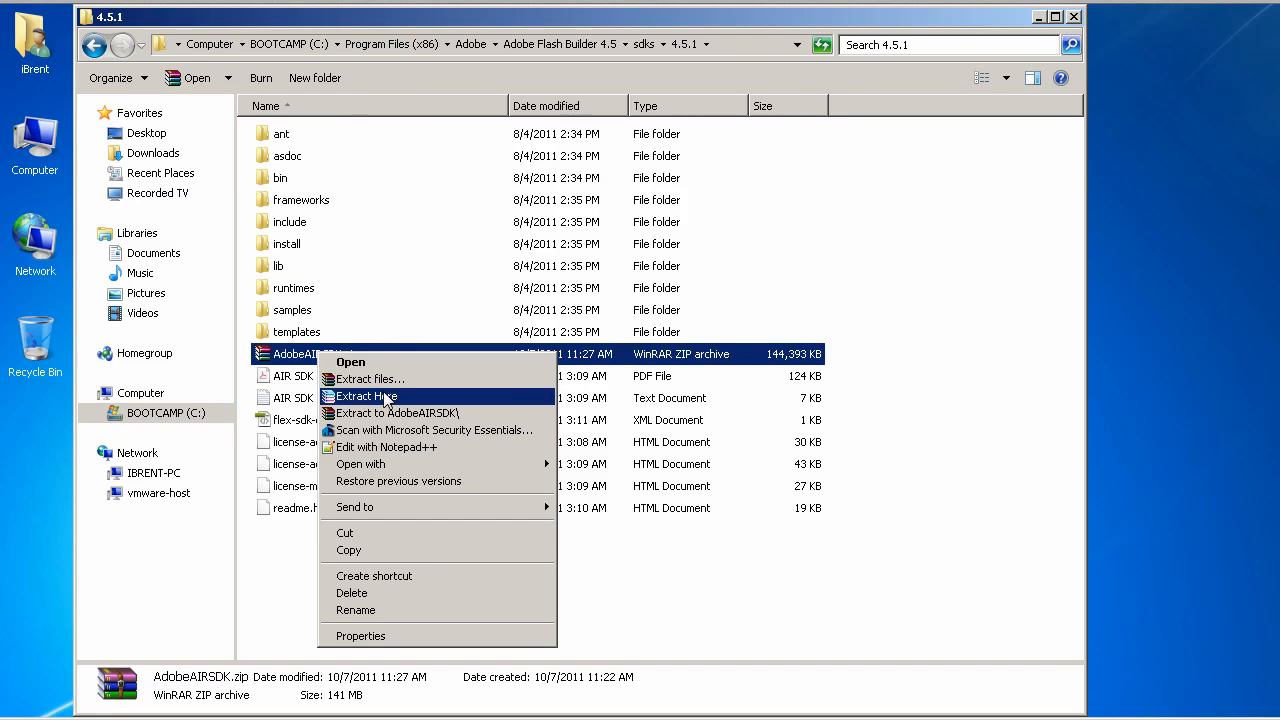
pyautogui.click(387, 400)
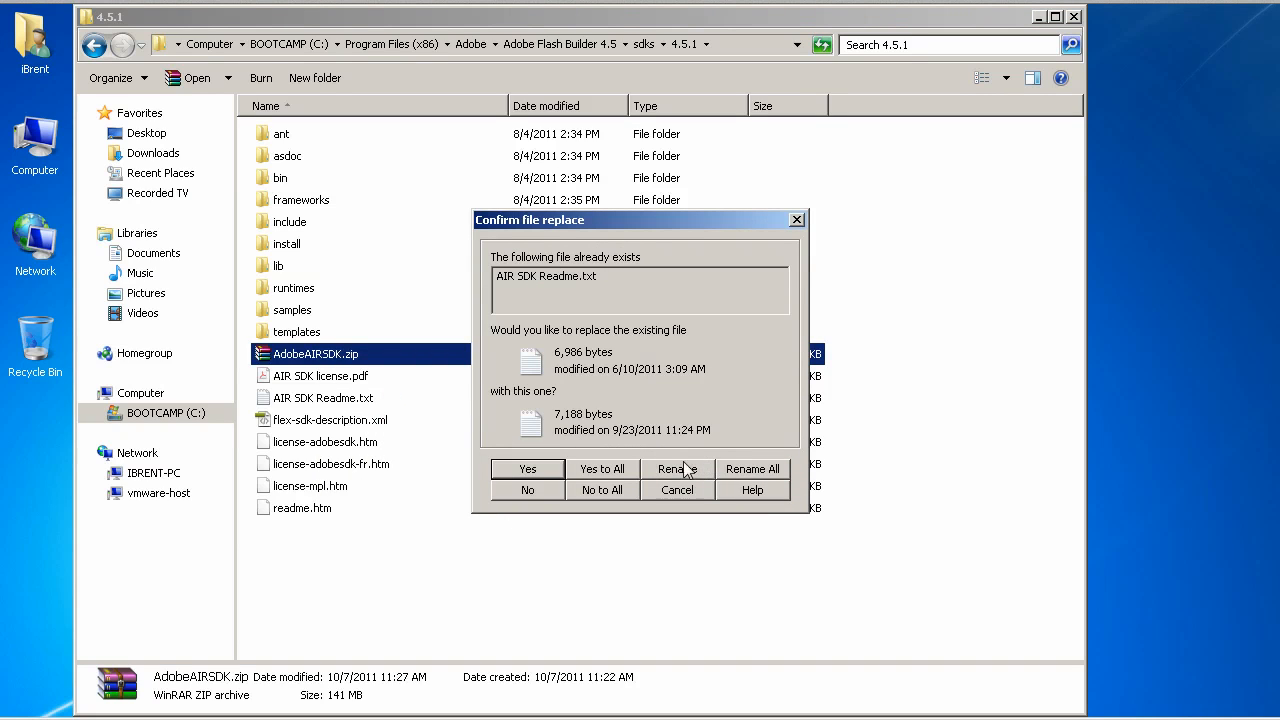
pyautogui.click(598, 470)
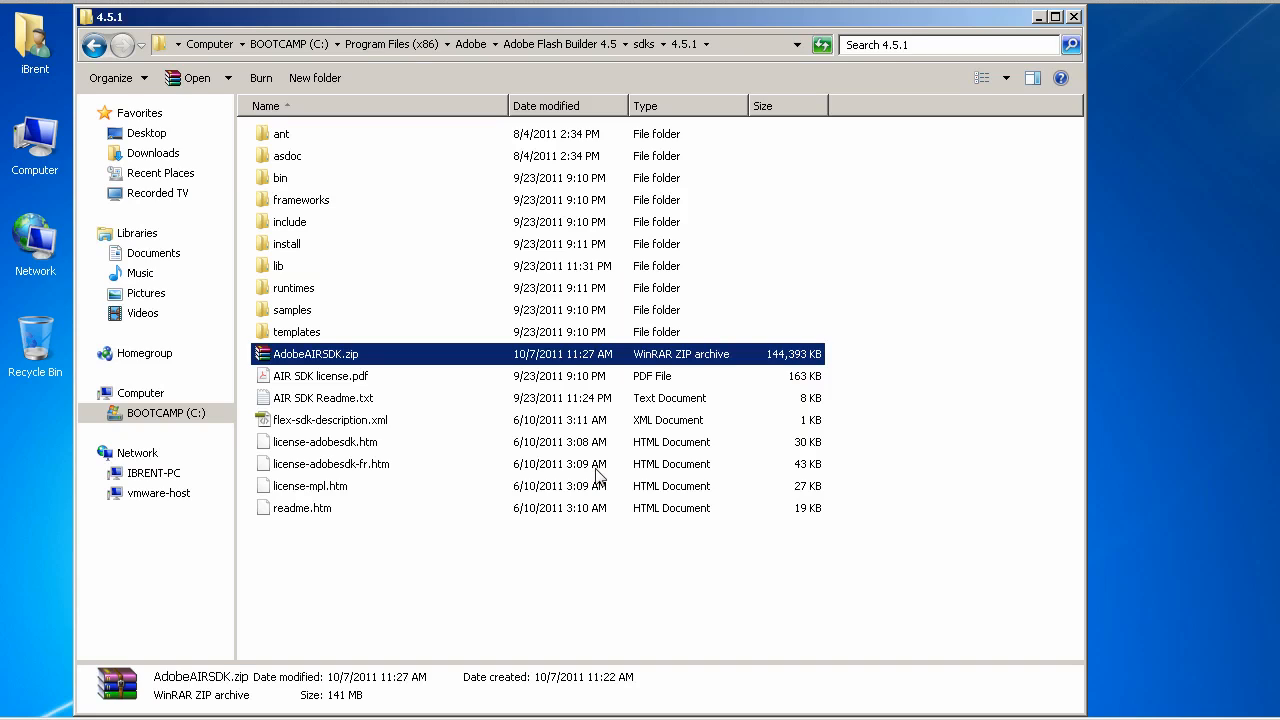
pyautogui.click(481, 505)
pyautogui.click(443, 545)
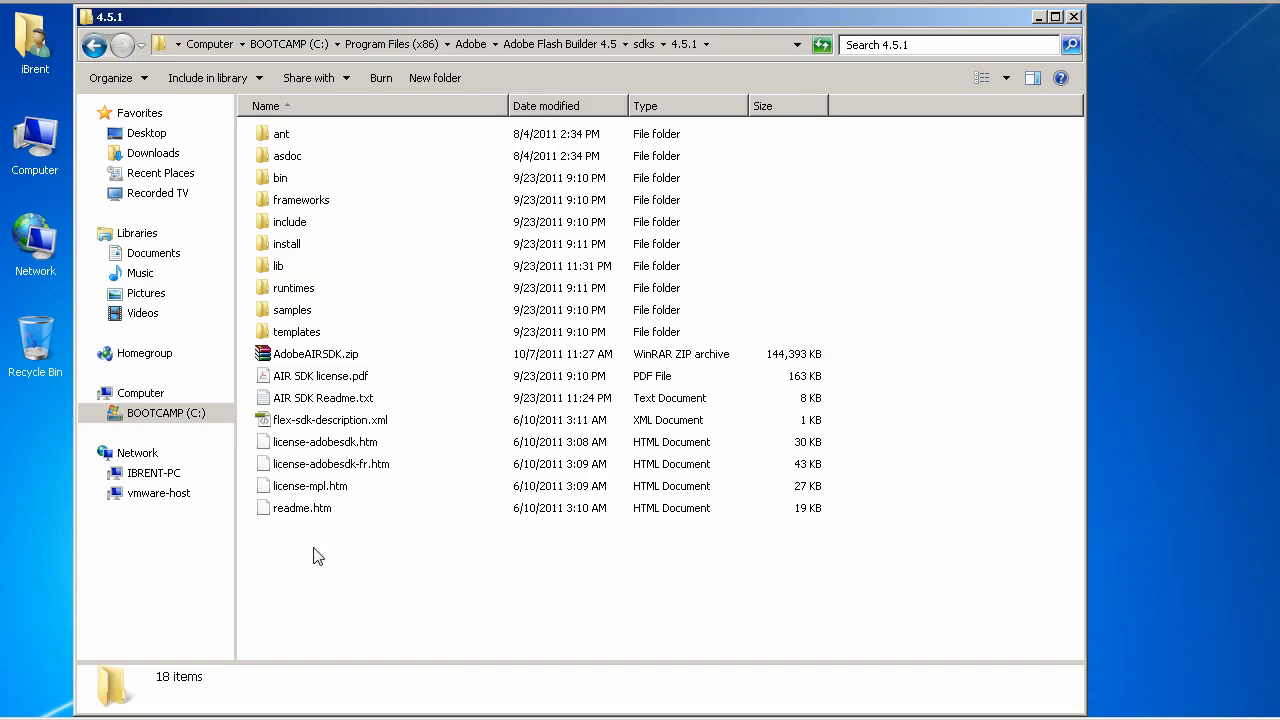
# Switch to Flash Builder and open the source of ExampleApp-app.xml
pyautogui.moveTo(239, 719)
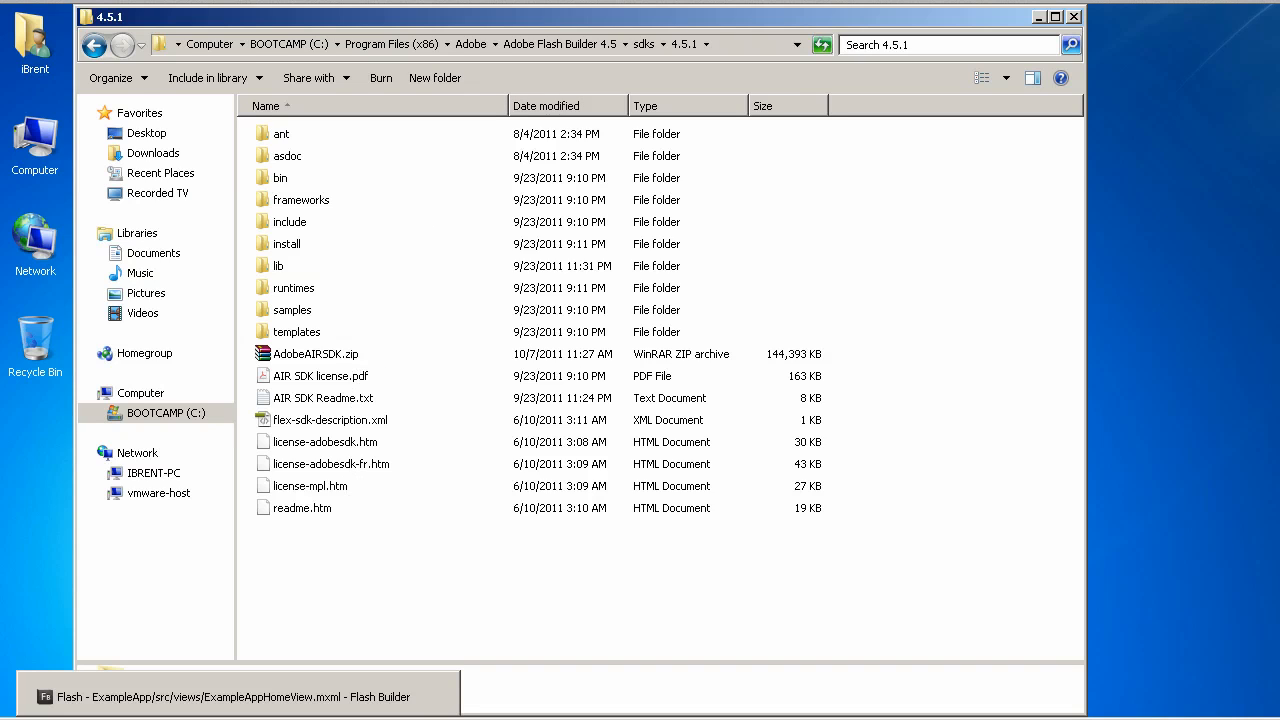
pyautogui.click(239, 697)
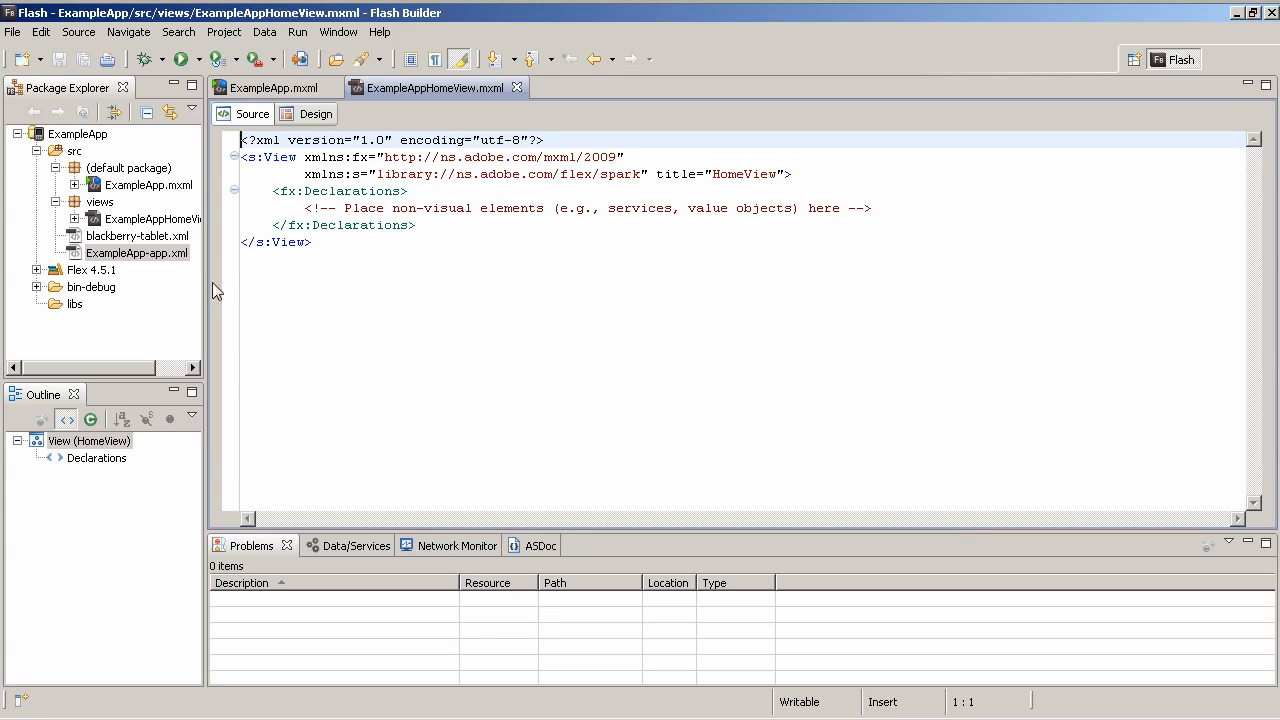
pyautogui.doubleClick(148, 256)
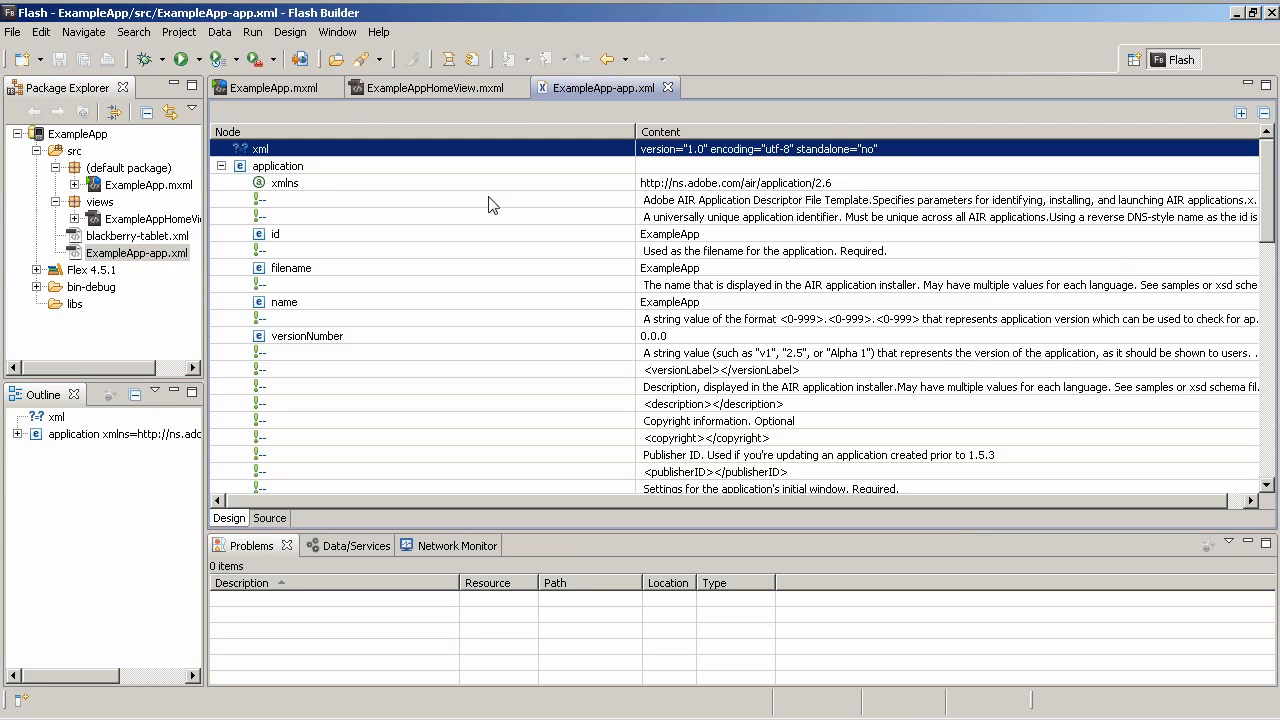
pyautogui.click(269, 518)
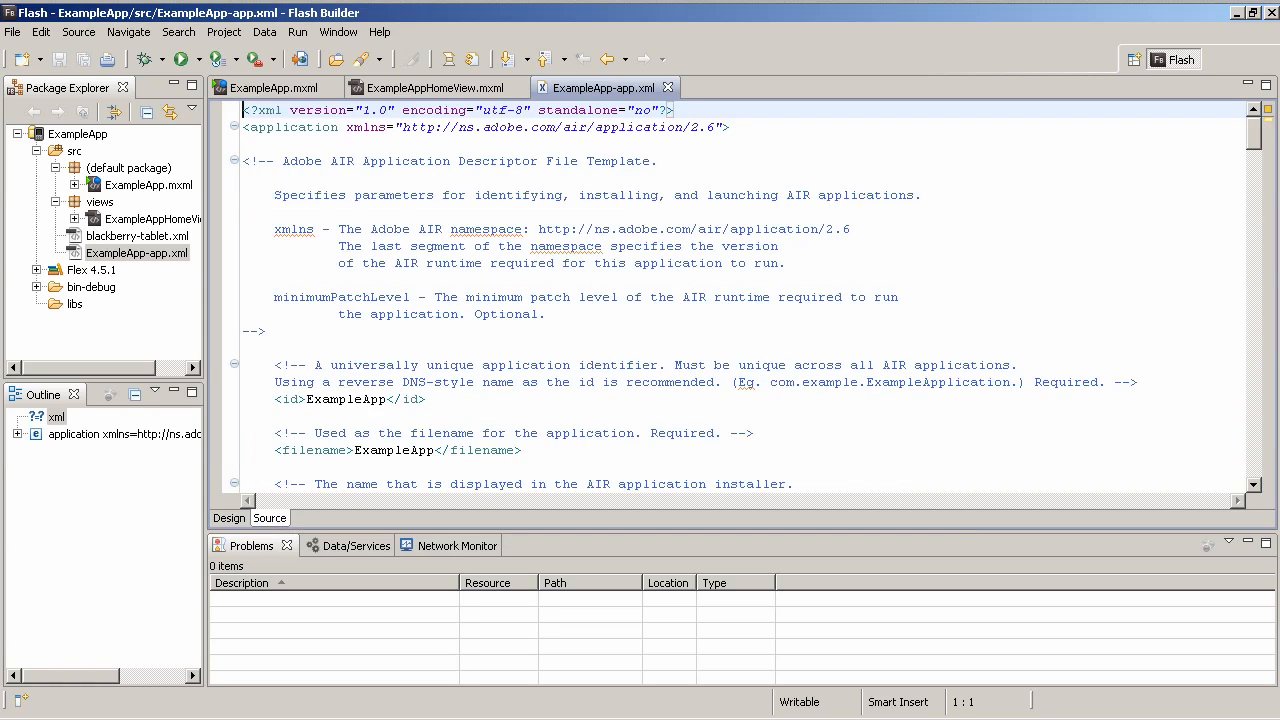
# Set the version in the application element's xmlns namespace to 3.0 and save ExampleApp-app.xml
pyautogui.click(715, 127)
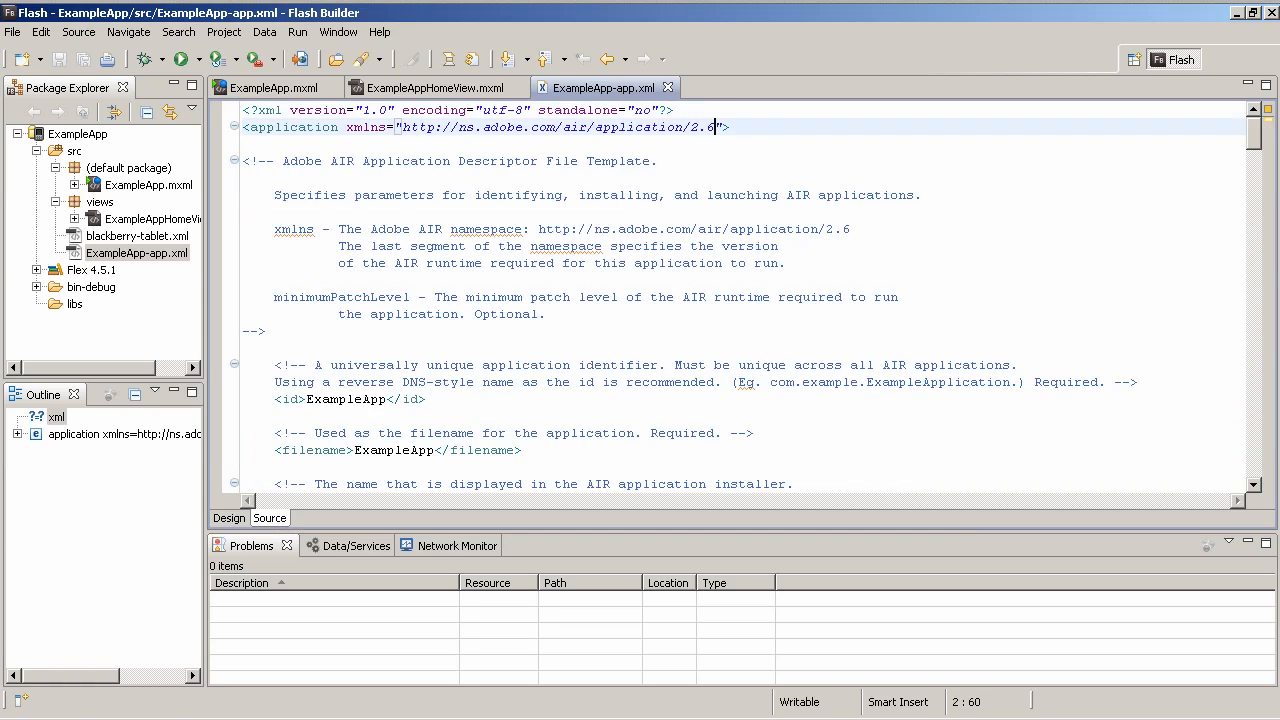
pyautogui.press('BackSpace')
pyautogui.press('BackSpace')
pyautogui.write('3.0')
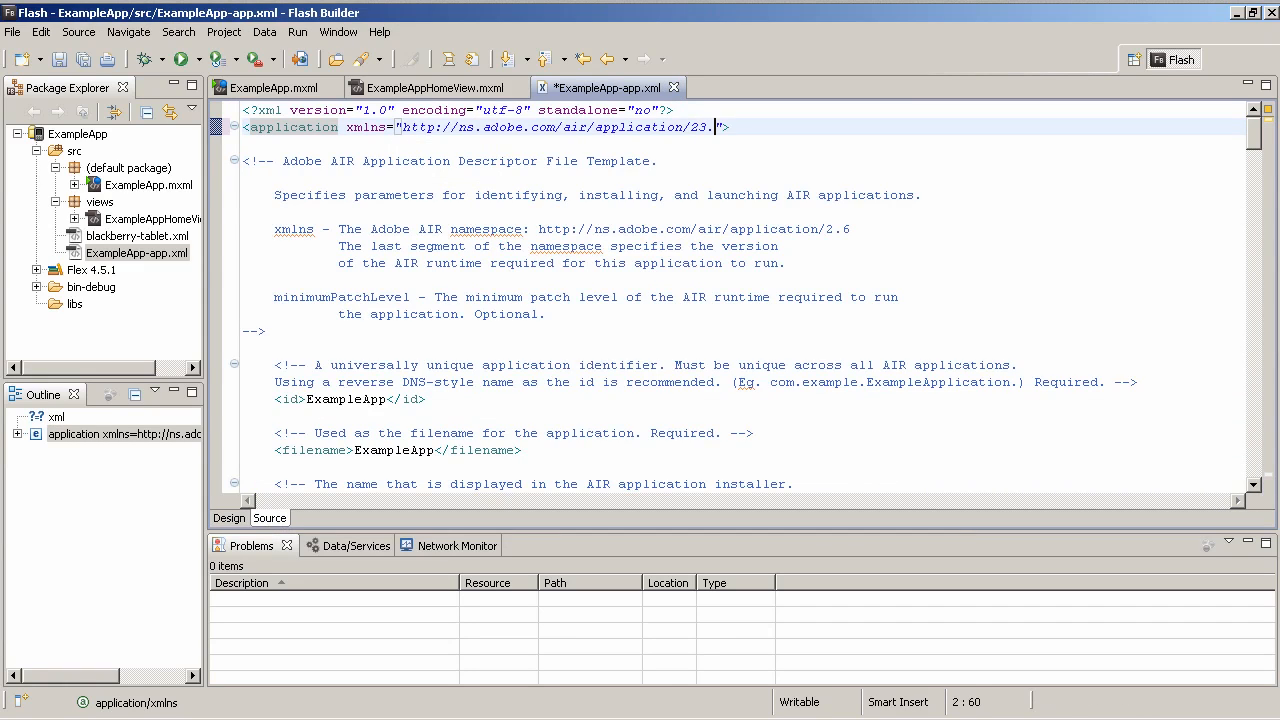
pyautogui.press('BackSpace')
pyautogui.press('BackSpace')
pyautogui.press('BackSpace')
pyautogui.press('BackSpace')
pyautogui.write('3.0')
pyautogui.hotkey('ctrl', 's')
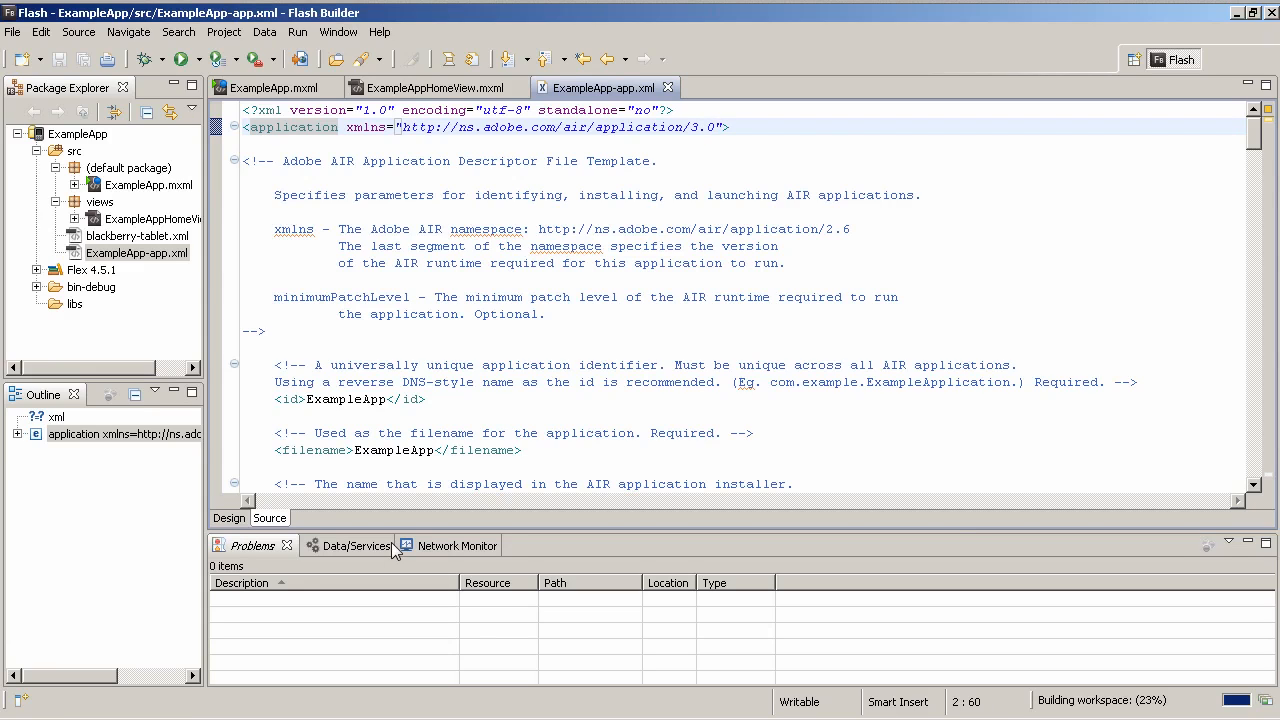
# Add -swf-version 13 on a new line of the additional Flex compiler arguments in the ExampleApp project properties and apply them
pyautogui.rightClick(71, 136)
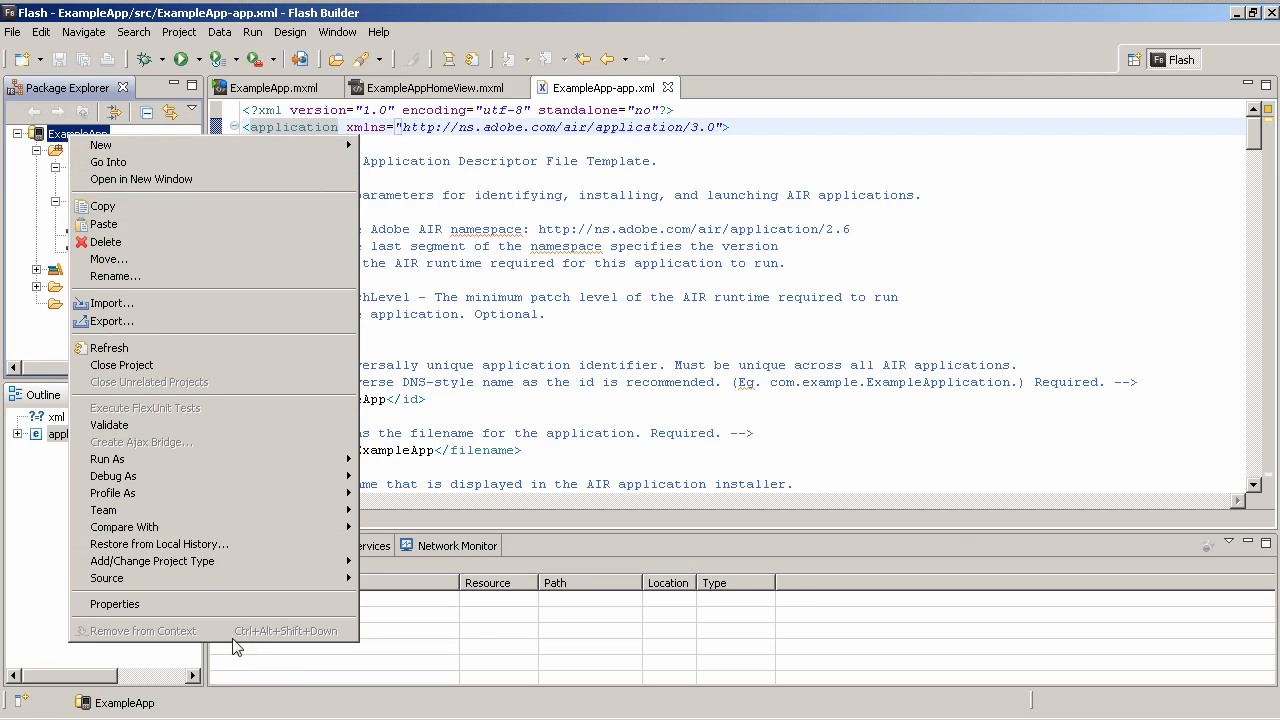
pyautogui.click(233, 606)
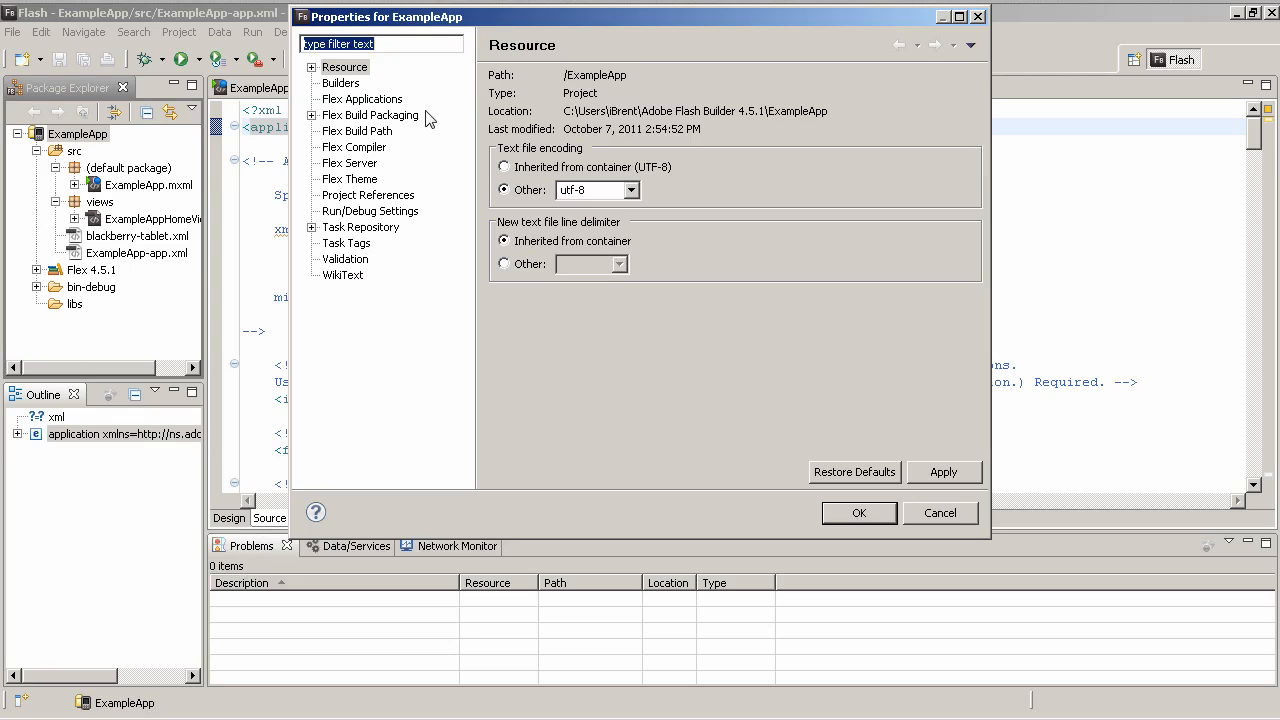
pyautogui.click(366, 148)
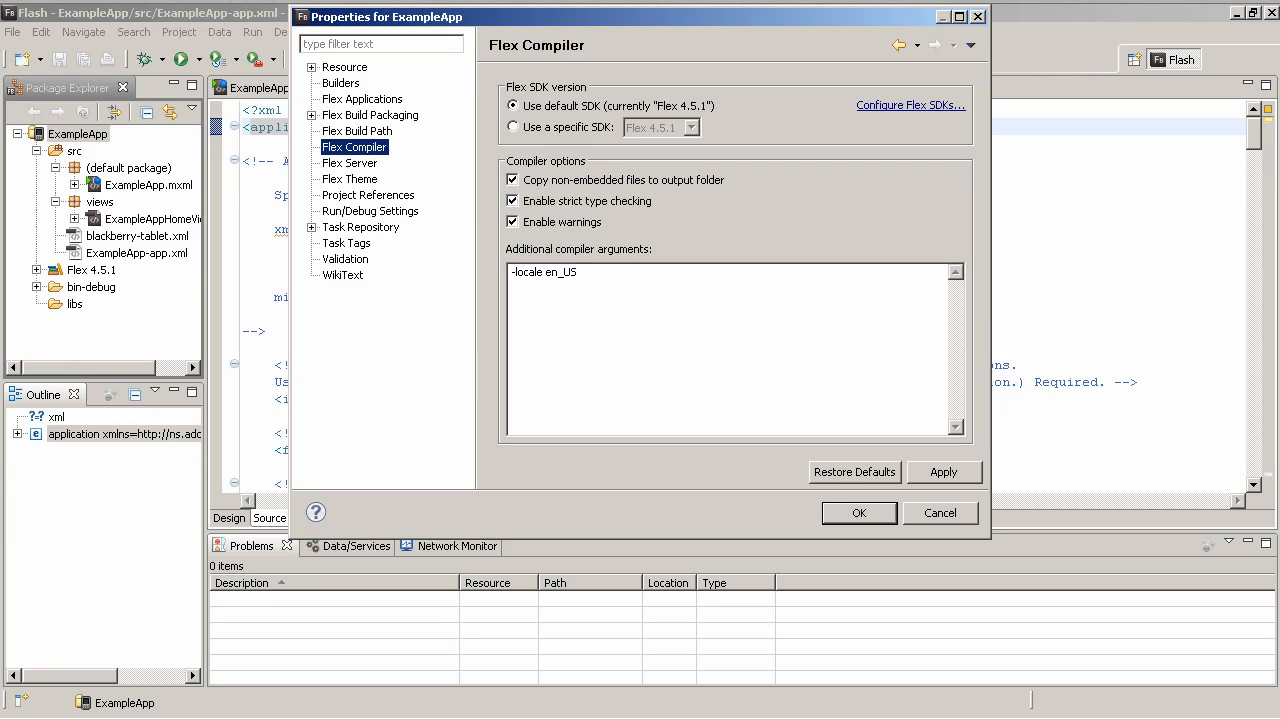
pyautogui.click(579, 272)
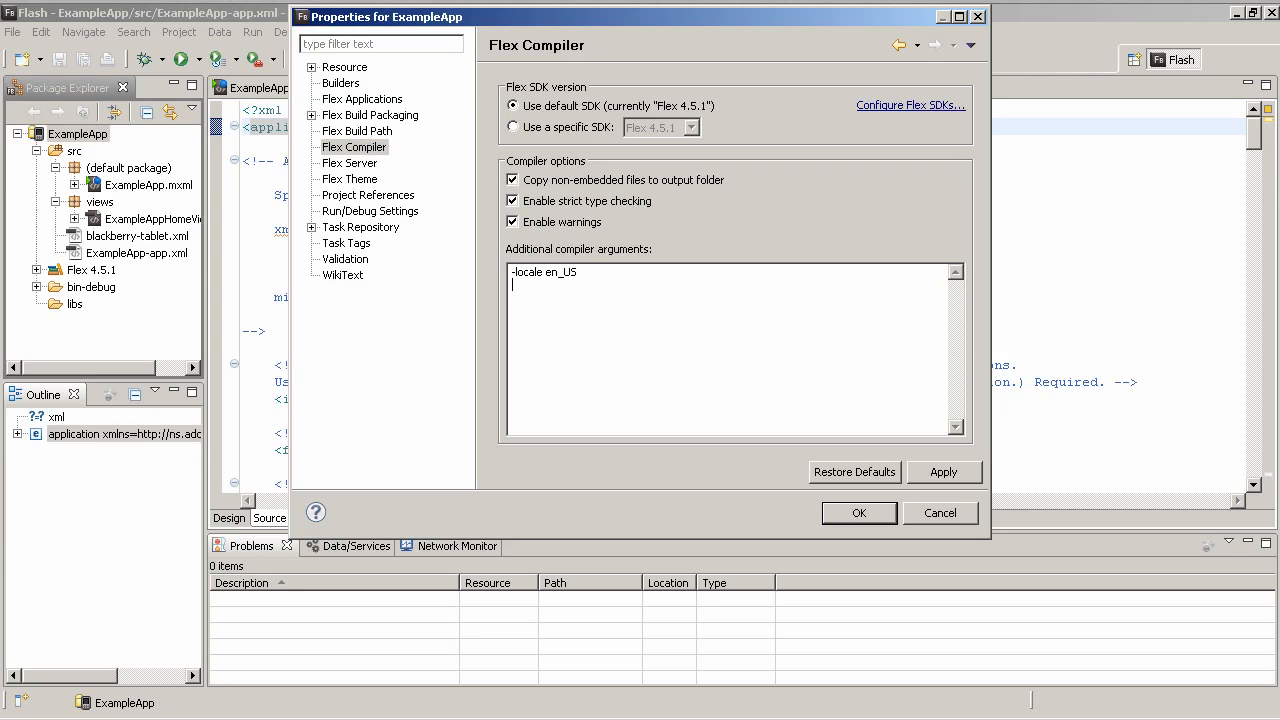
pyautogui.write('-swf-ver')
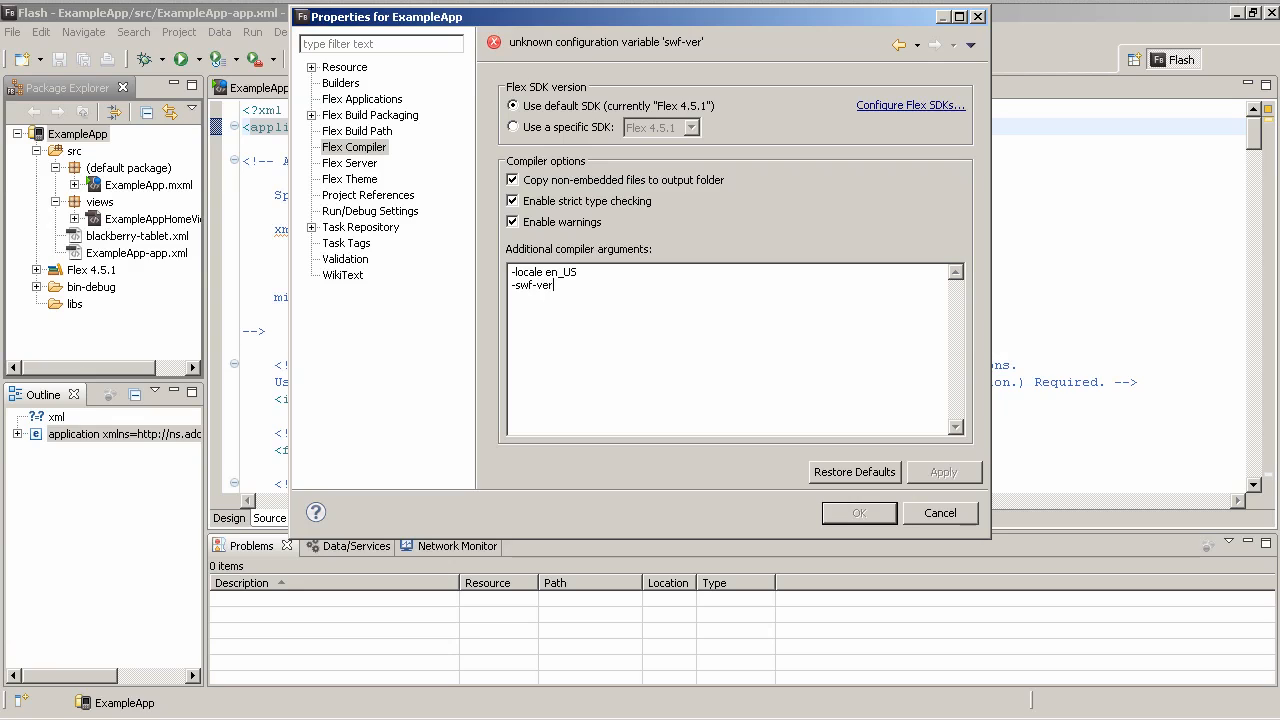
pyautogui.write('sion 13')
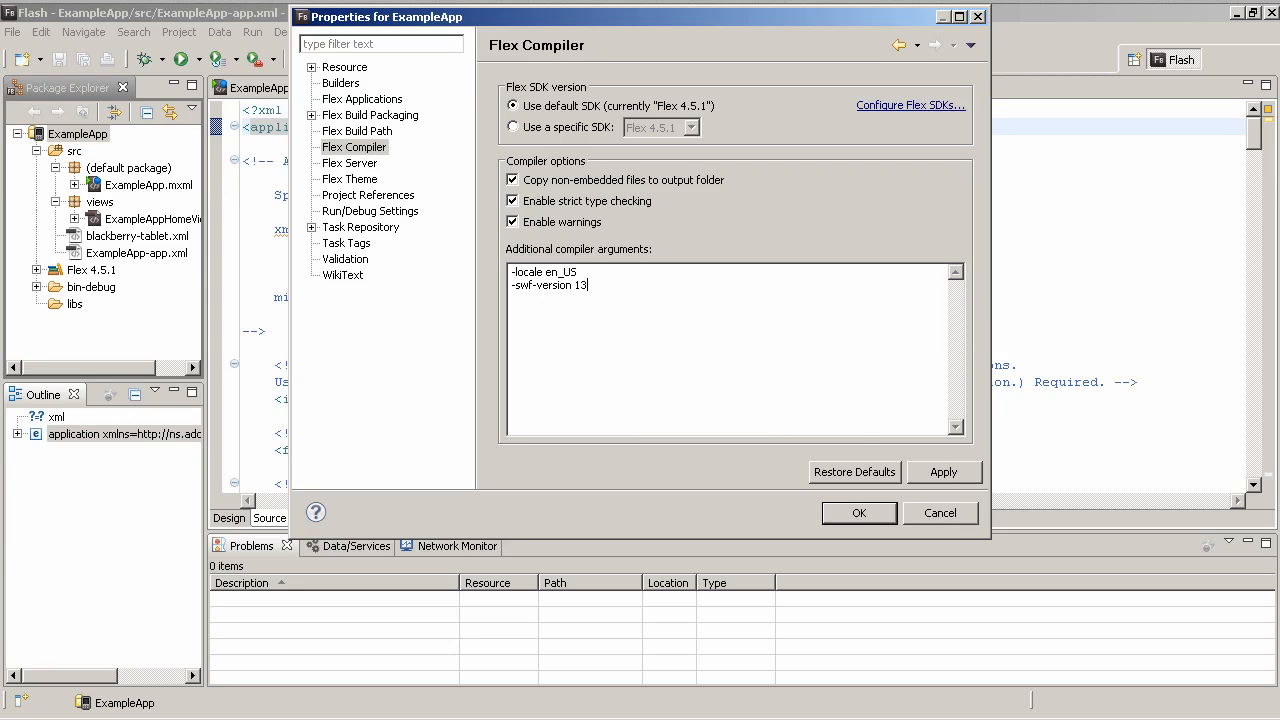
pyautogui.click(866, 513)
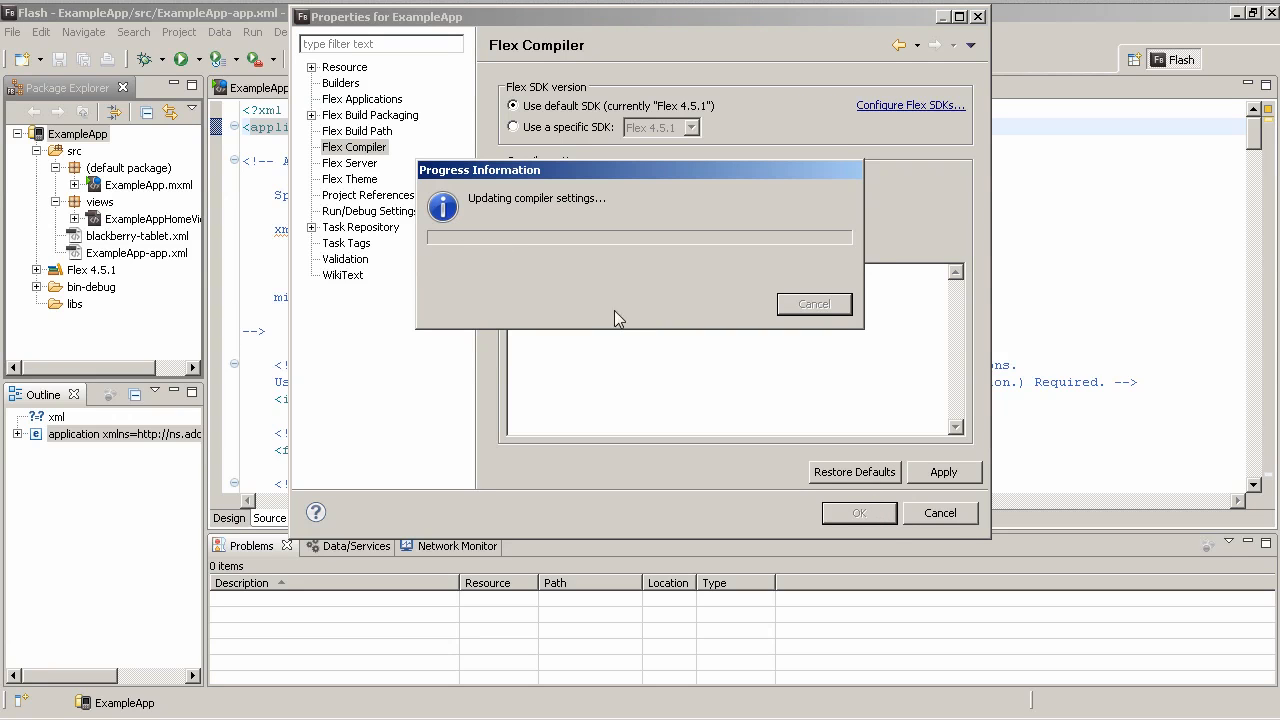